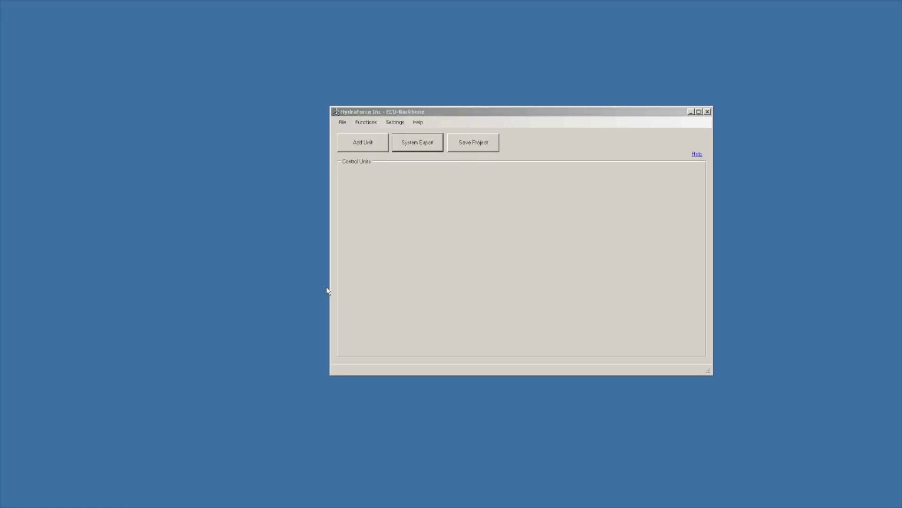
Start saving the project under a new name and browse to the Videos folder in HF presentations > Technical help documents
click(343, 123)
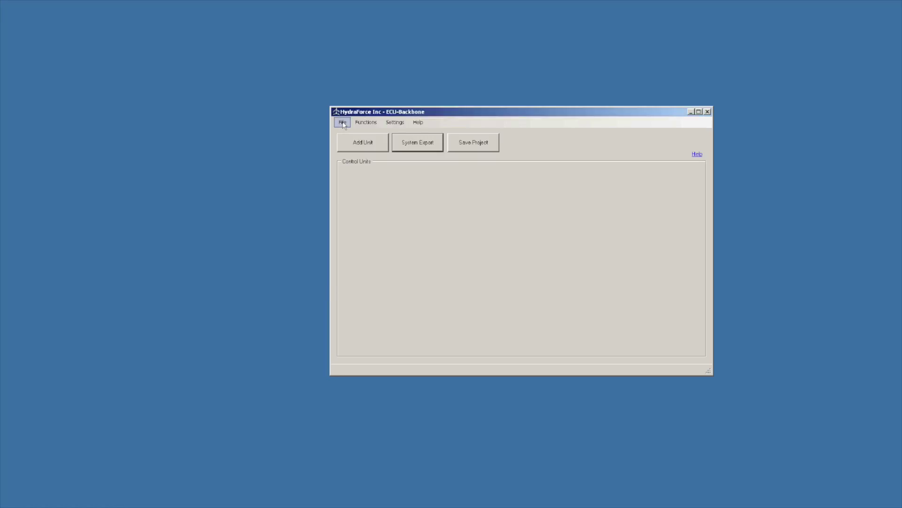
click(343, 123)
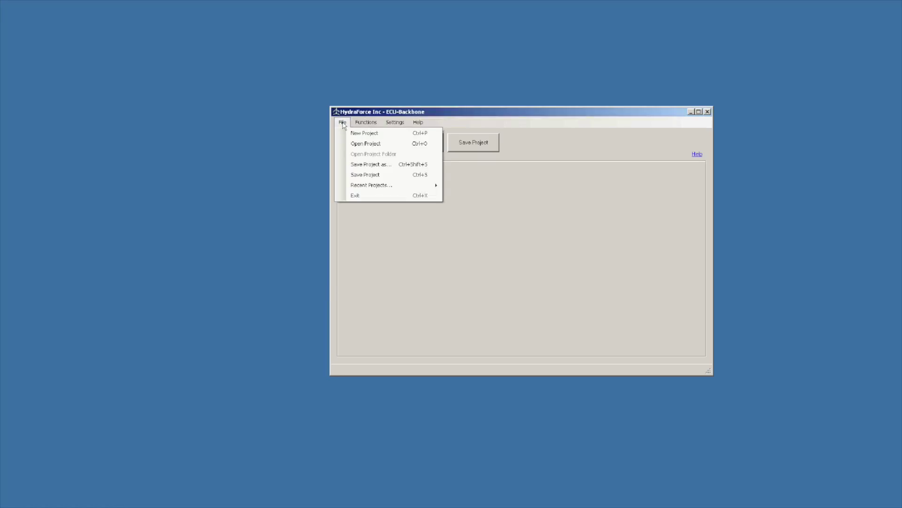
click(378, 166)
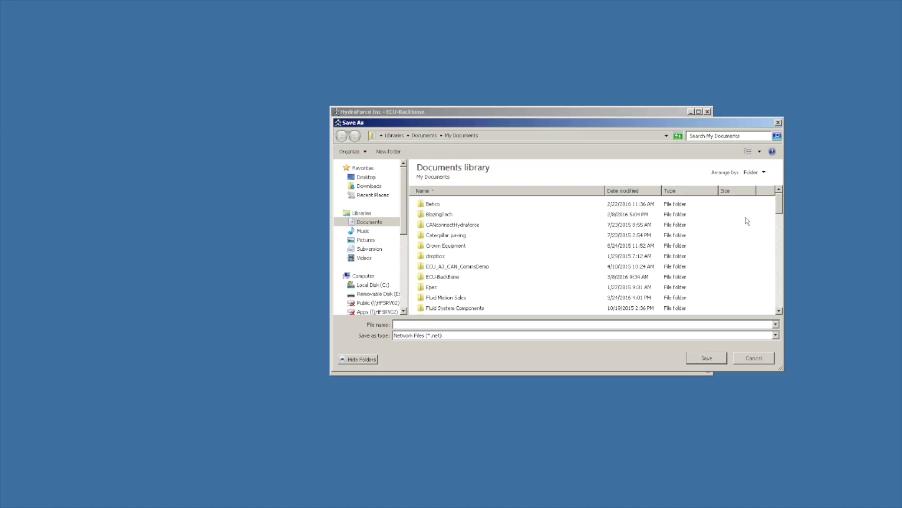
drag(781, 198, 770, 241)
double_click(444, 269)
click(453, 205)
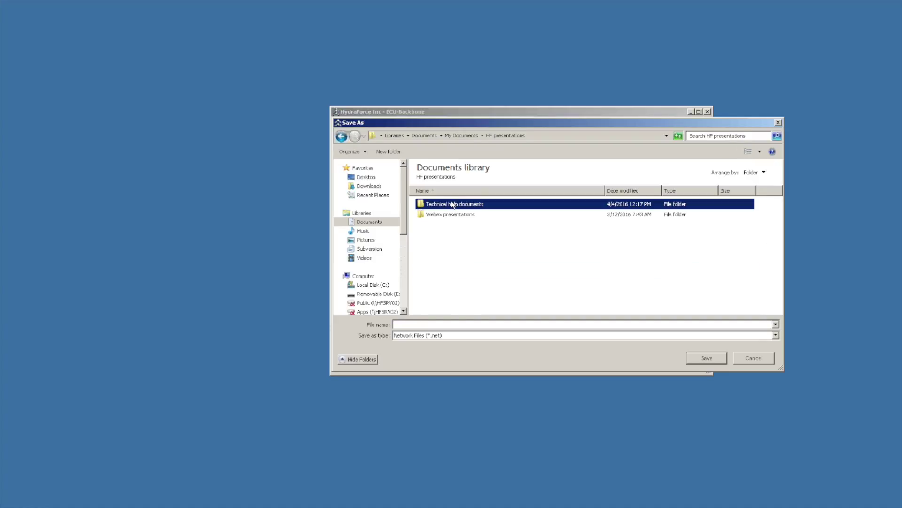
double_click(452, 205)
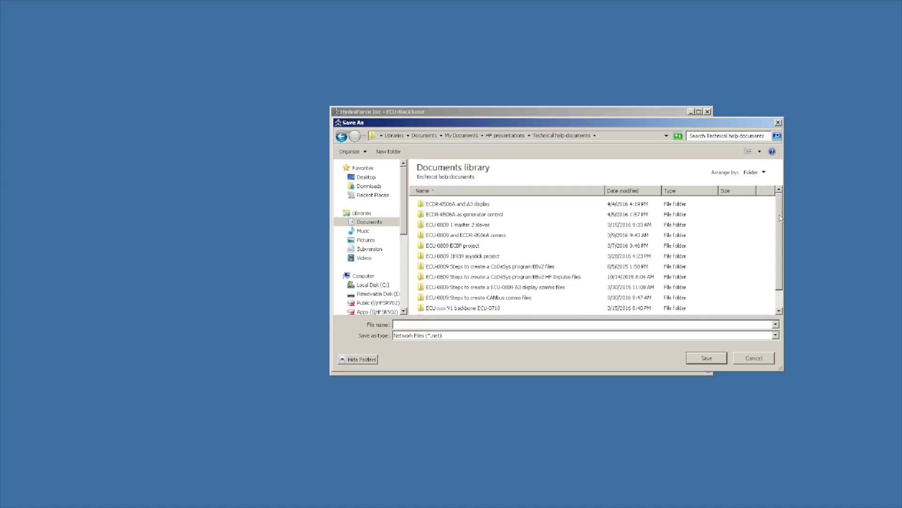
scroll(783, 240, down, 1)
double_click(437, 311)
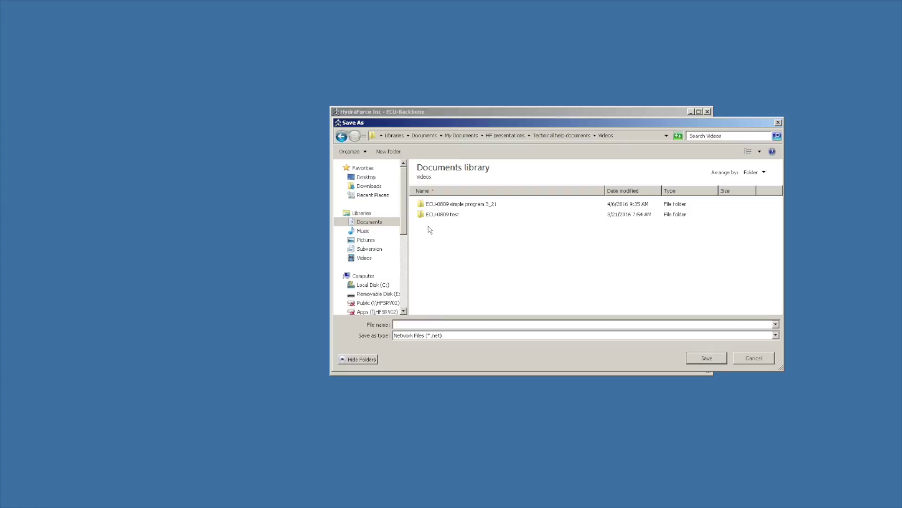
Create a folder named "ECU-0809 simple program 4_5" inside Videos and open it
click(388, 152)
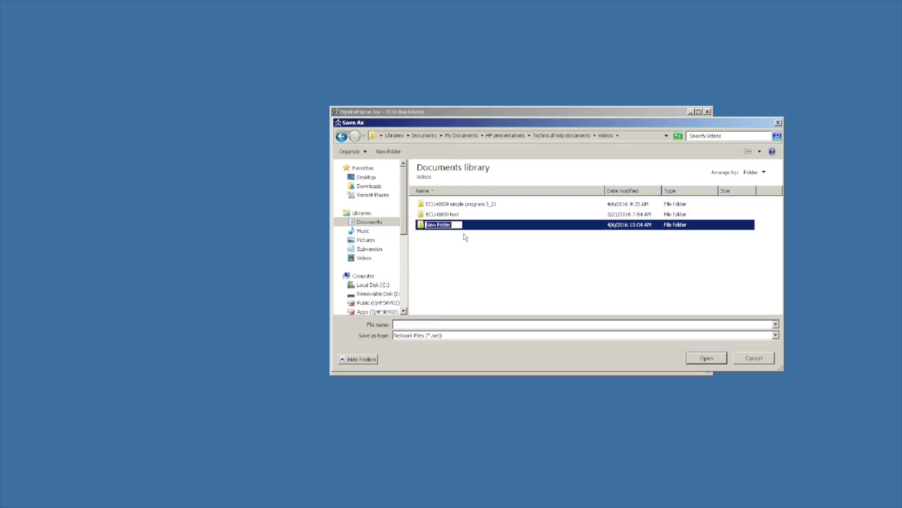
text(ECU-0809 simple program 4_5)
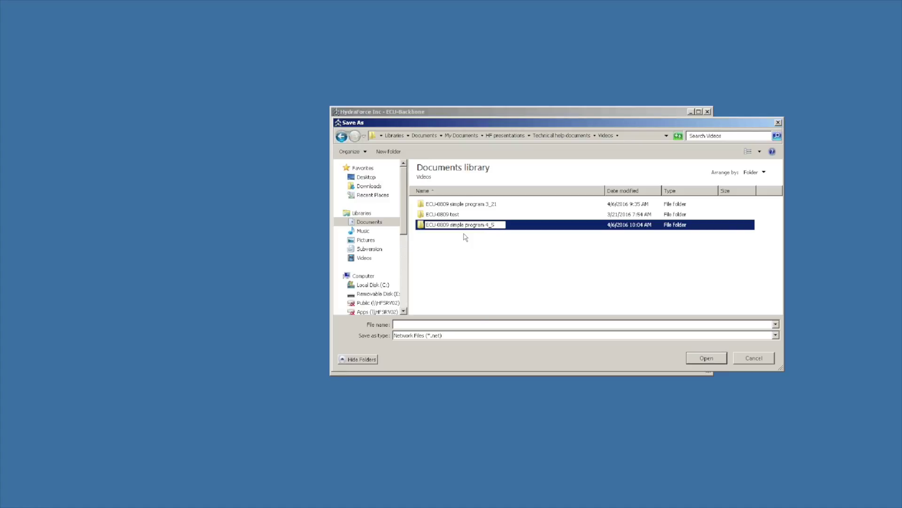
key(Return)
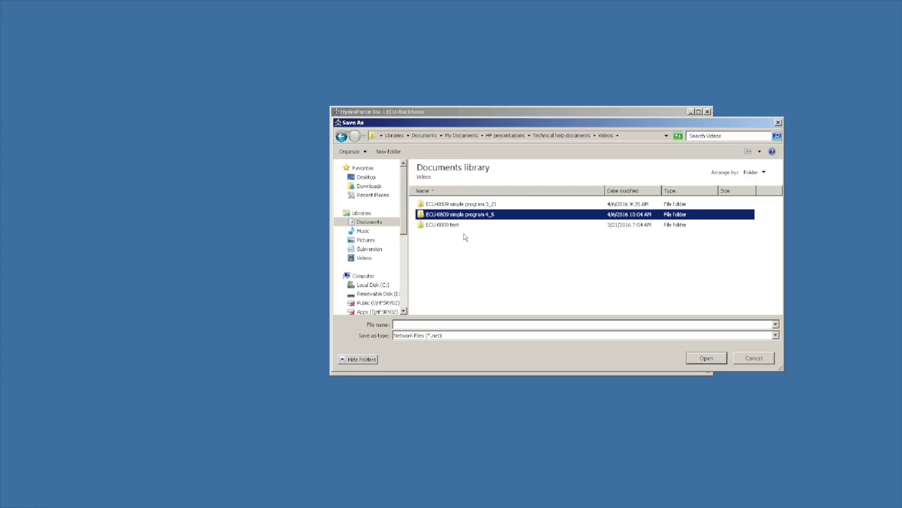
double_click(454, 214)
Save the project in this folder as a network file named "ECU-0809 simple program"
click(420, 324)
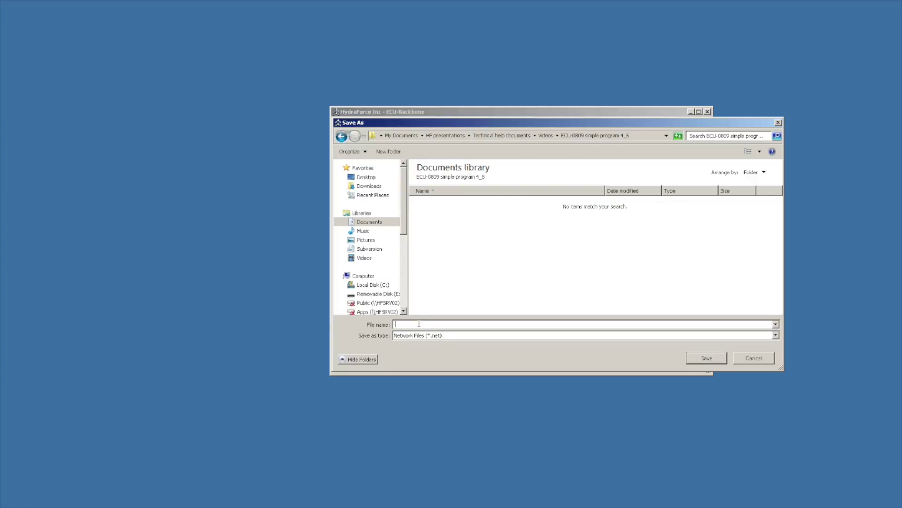
text(ECU-0809 simple program)
click(705, 358)
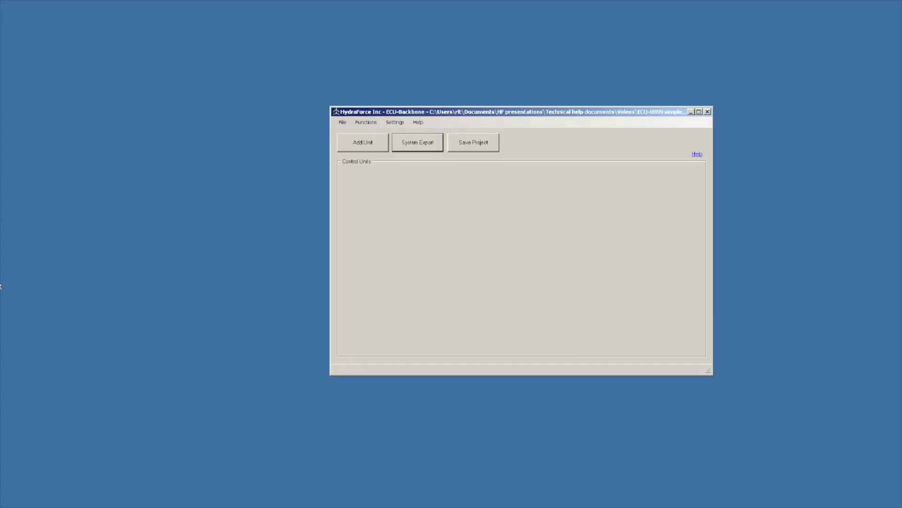
Add an ECU-0809 control unit named ECU_1 with the Generic functional version and CODESYS 2.3, and open its configuration
click(381, 145)
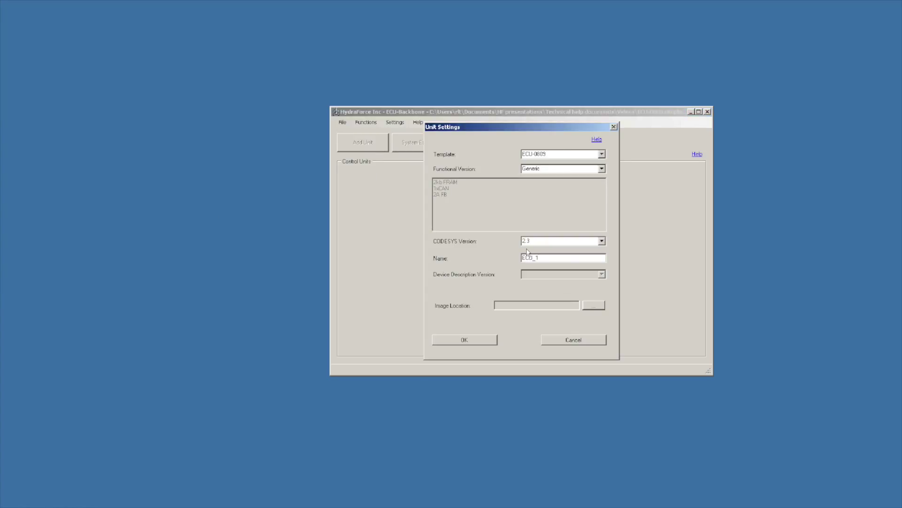
click(465, 340)
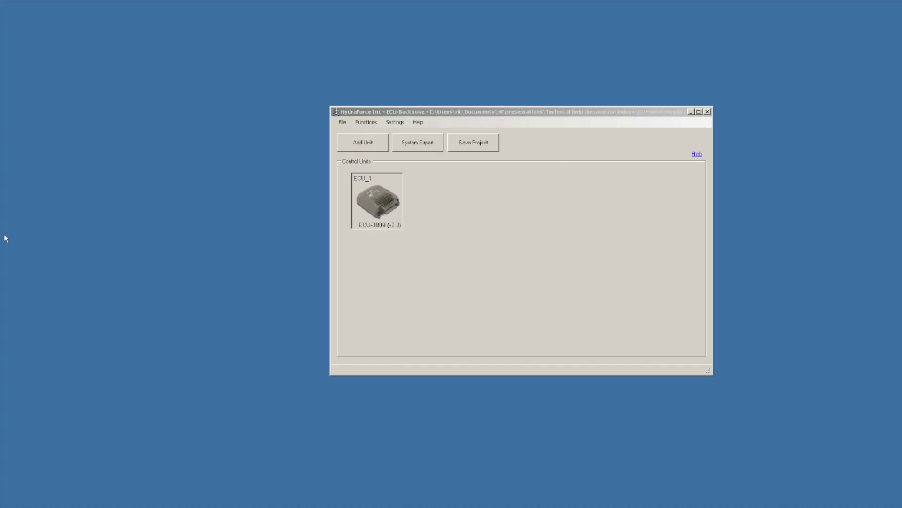
click(365, 215)
double_click(365, 215)
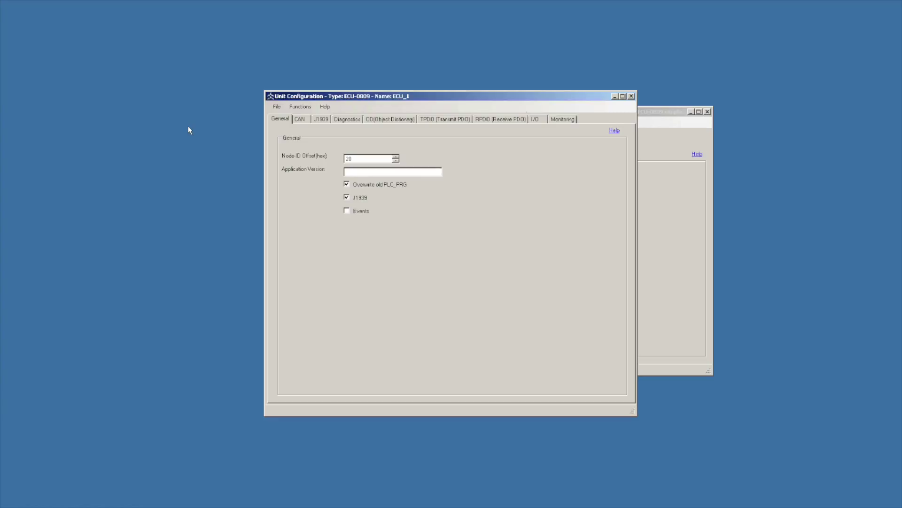
click(1, 262)
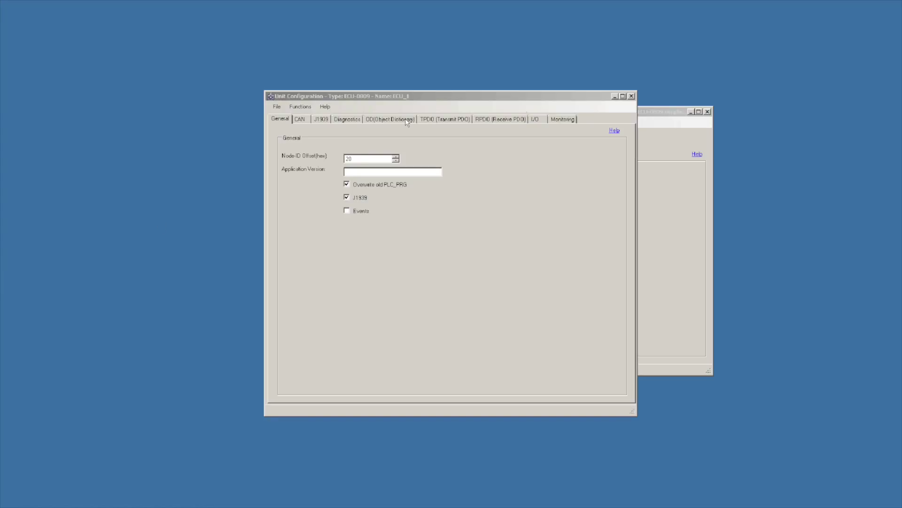
Add index 2200 (hex) to the CAN1 object dictionary with one sub-index and PDO mapping disabled
click(390, 118)
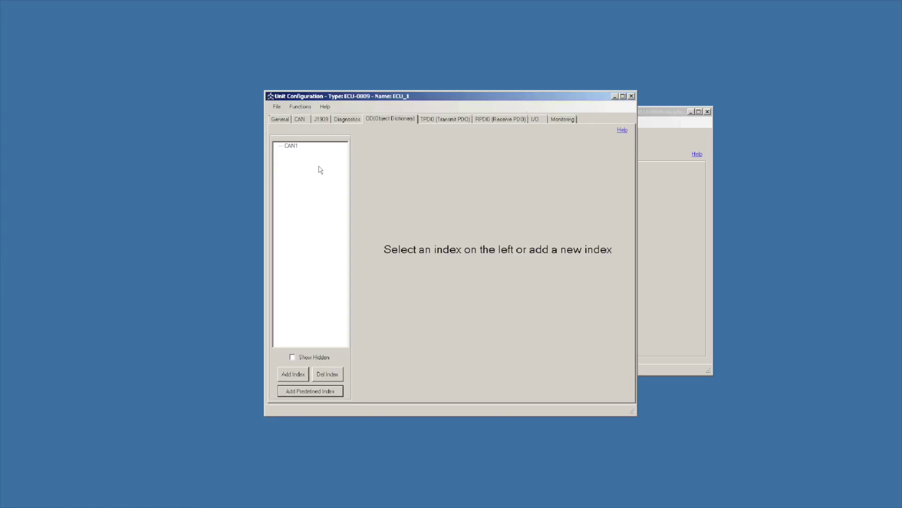
click(291, 146)
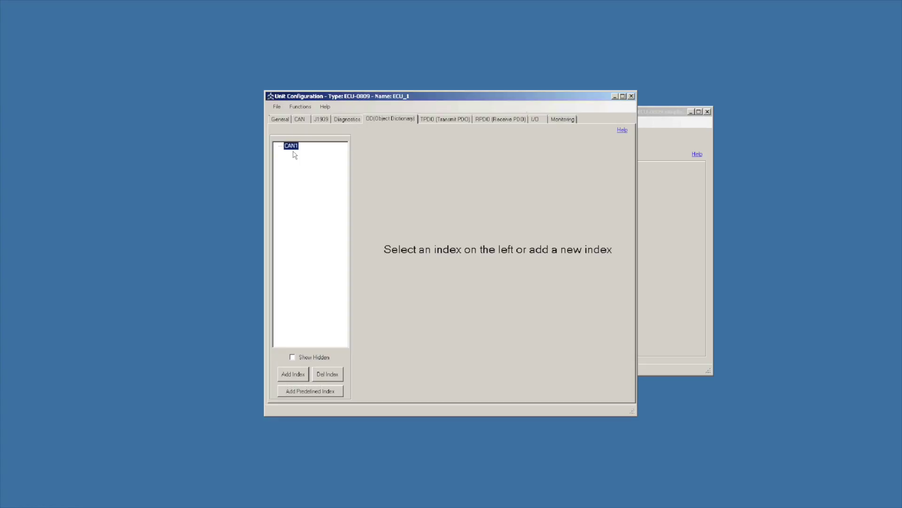
click(293, 374)
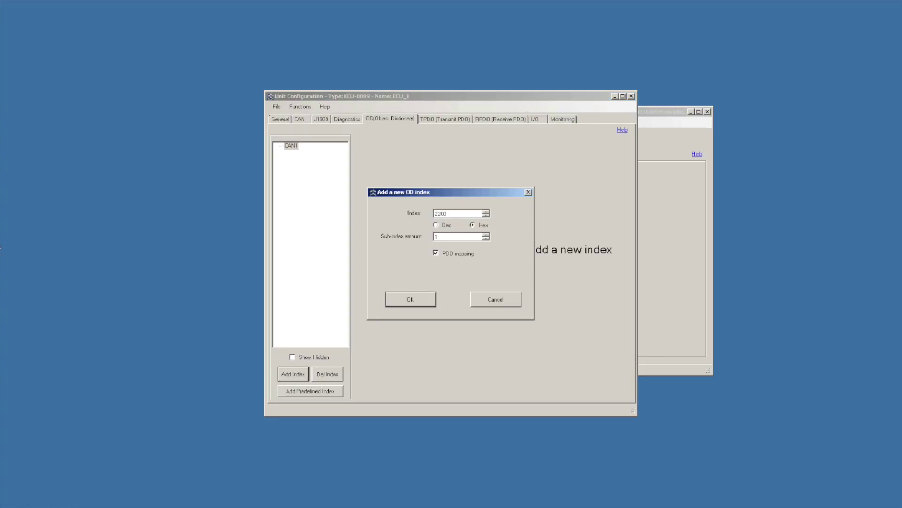
click(0, 247)
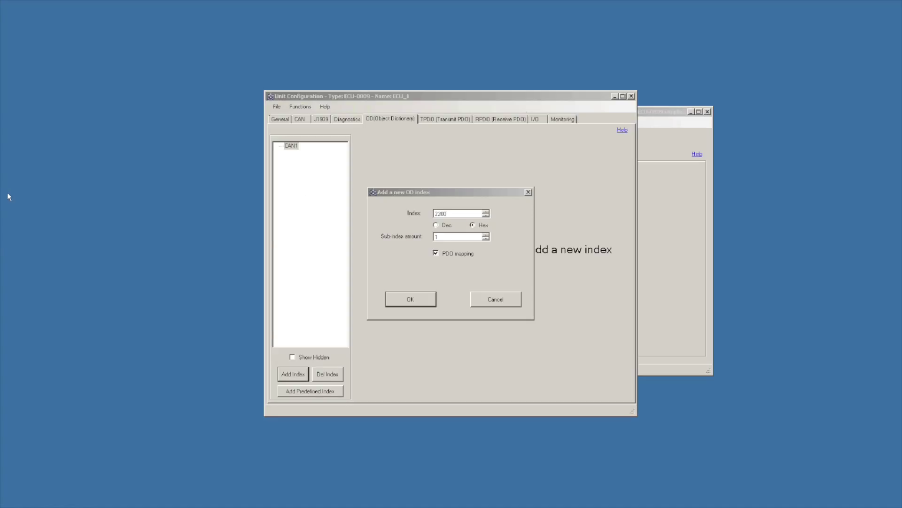
click(436, 253)
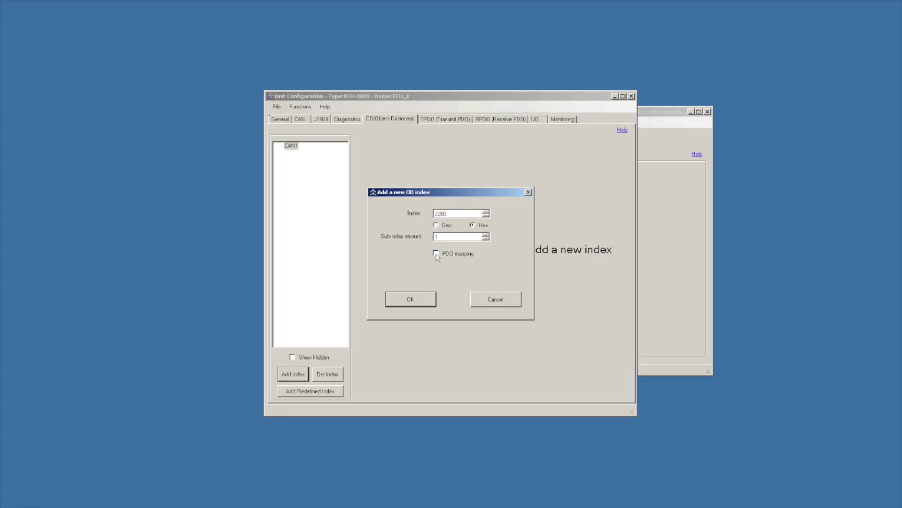
click(407, 301)
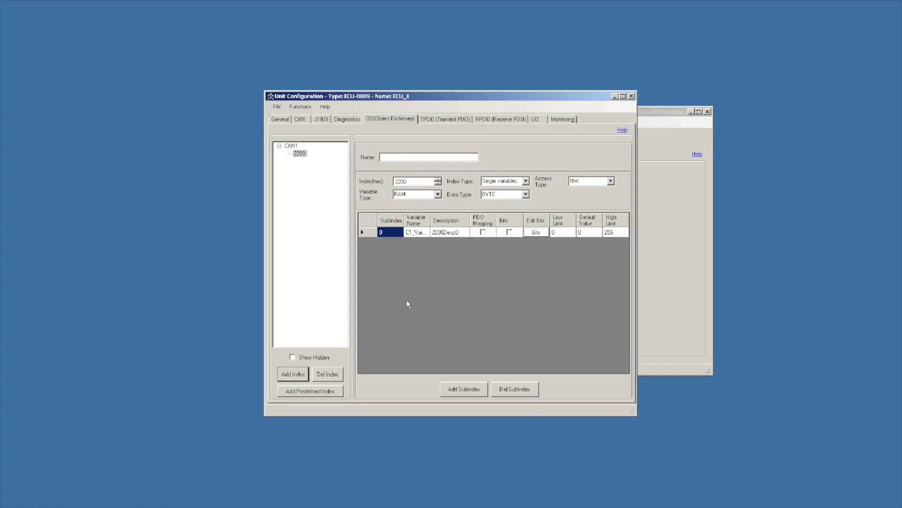
click(4, 205)
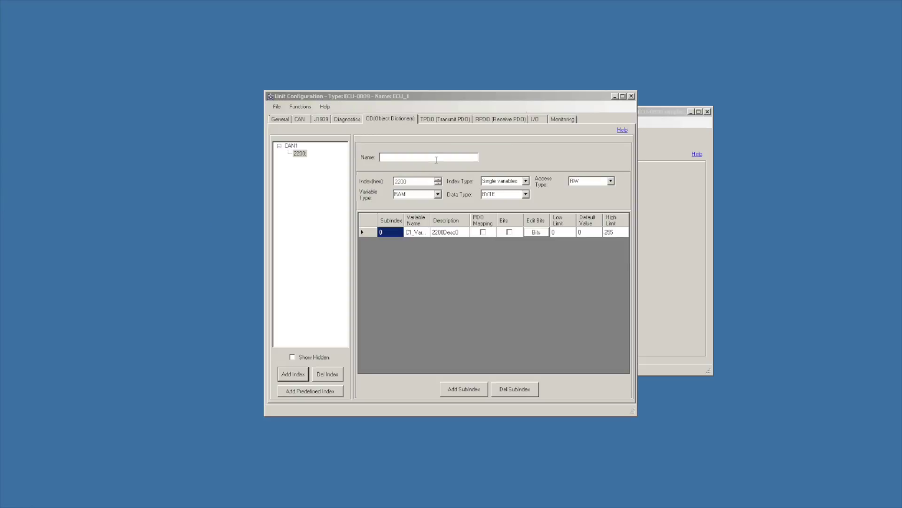
Name object dictionary index 2200 "PotAdjustments"
click(395, 158)
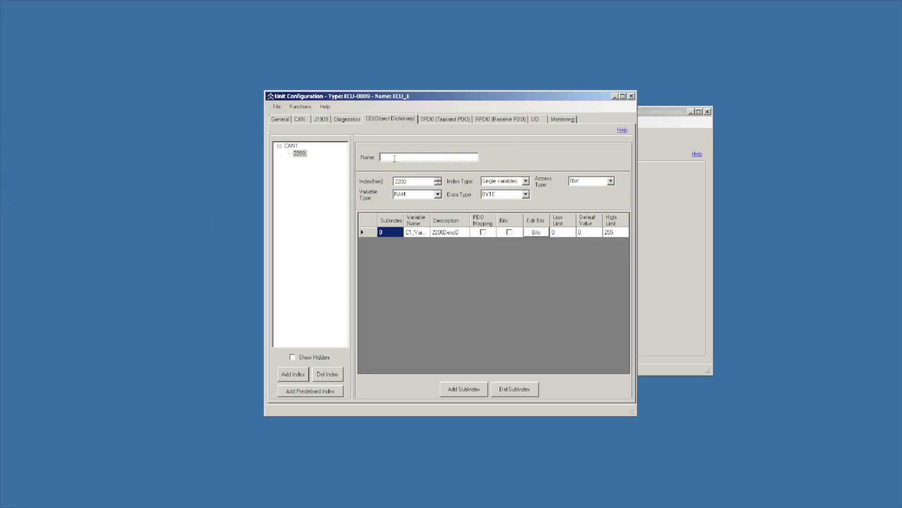
text(PotAjus)
key(BackSpace)
key(BackSpace)
key(BackSpace)
key(BackSpace)
text(djustments)
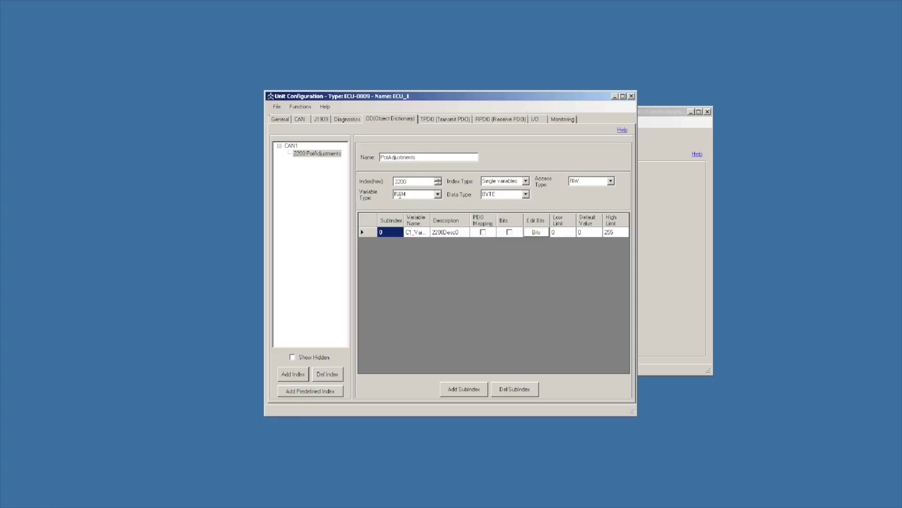
Set index 2200's variable type to Parameter and data type to WORD, adapting its minimum and maximum values to the new data type
click(438, 194)
click(420, 210)
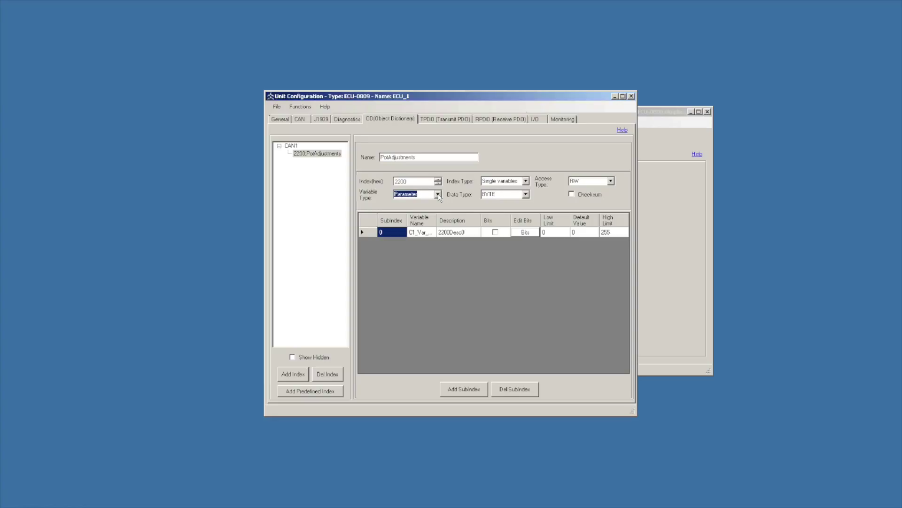
click(525, 194)
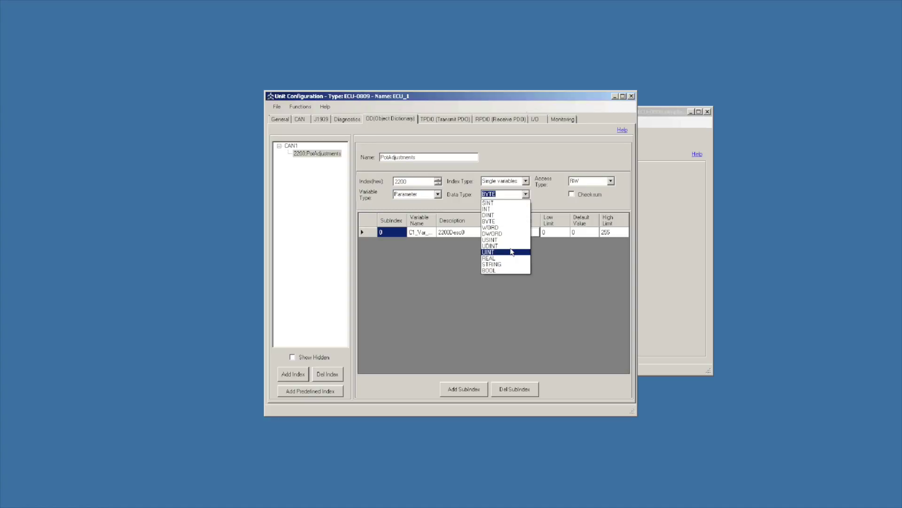
click(491, 227)
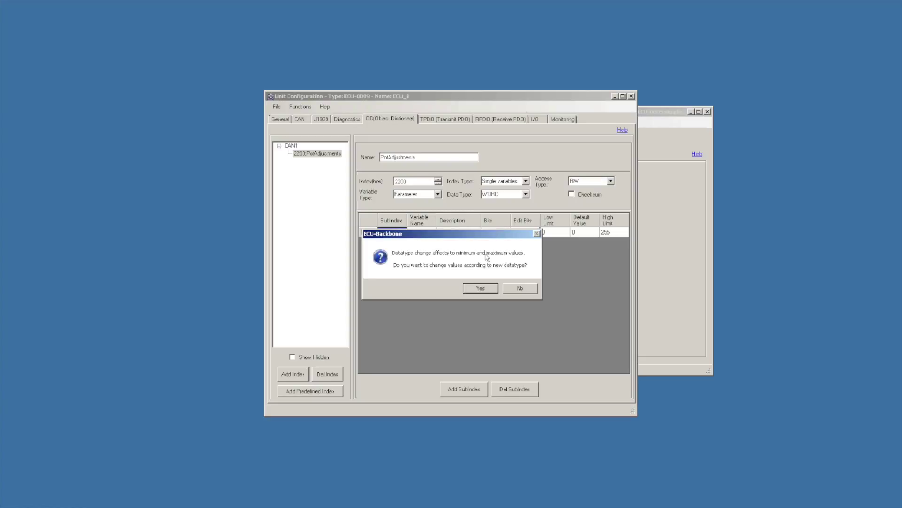
click(480, 288)
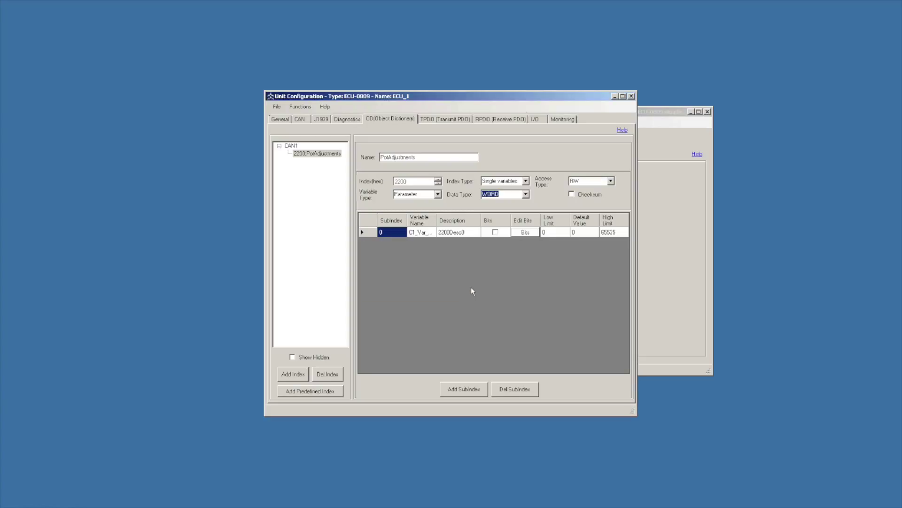
click(70, 299)
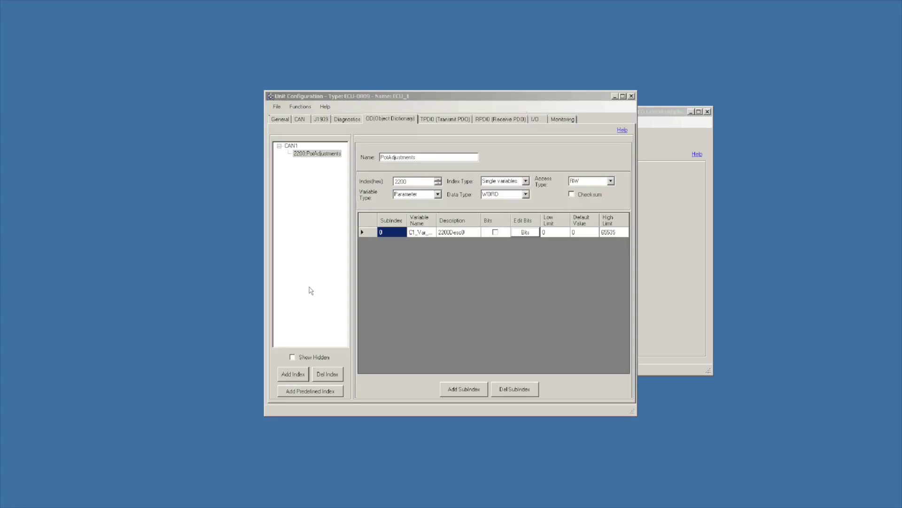
Add two more subindexes to PotAdjustments and widen the configuration window to show the table columns
click(468, 393)
click(469, 392)
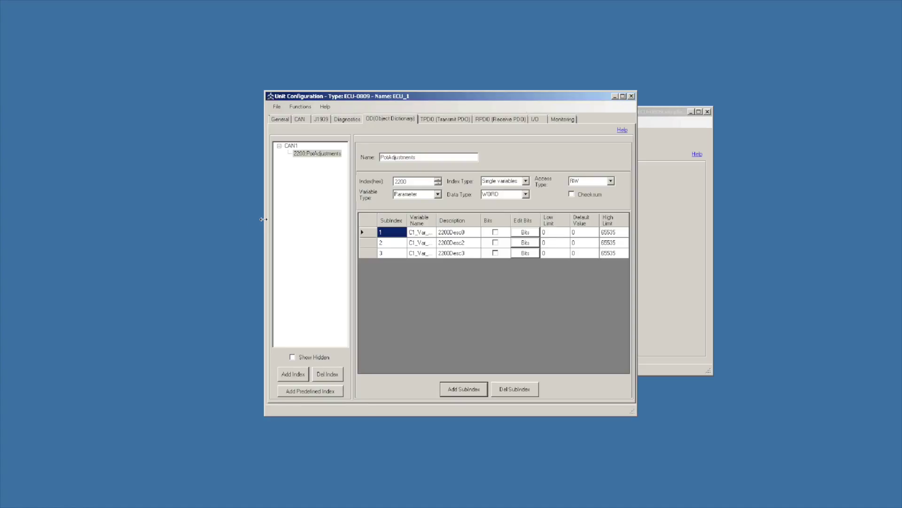
drag(265, 214, 45, 213)
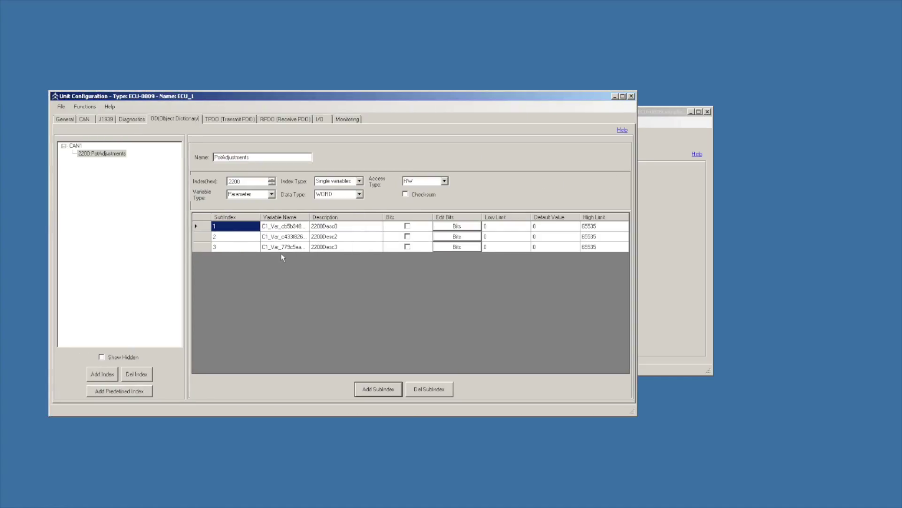
Name the variable of subindex 1 "Sig_min" and set its description to "Pot minimum signal"
click(296, 227)
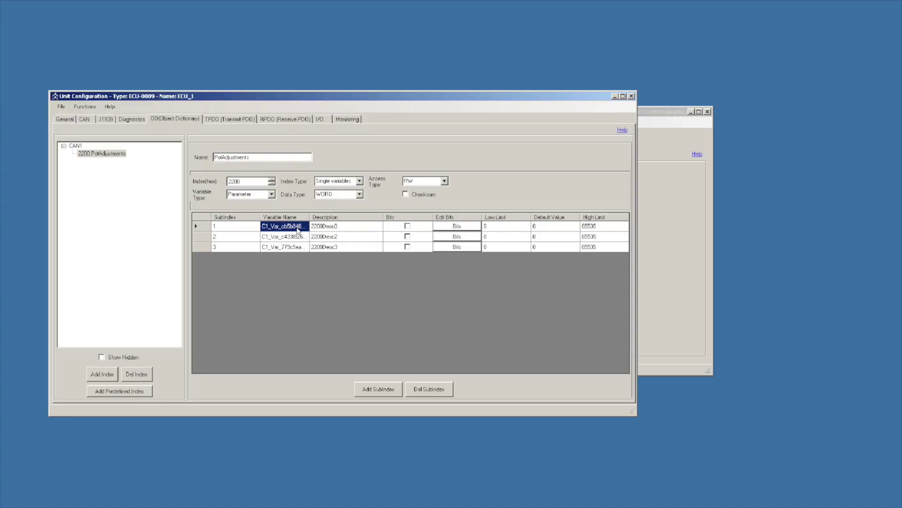
text(Sig_min)
click(335, 228)
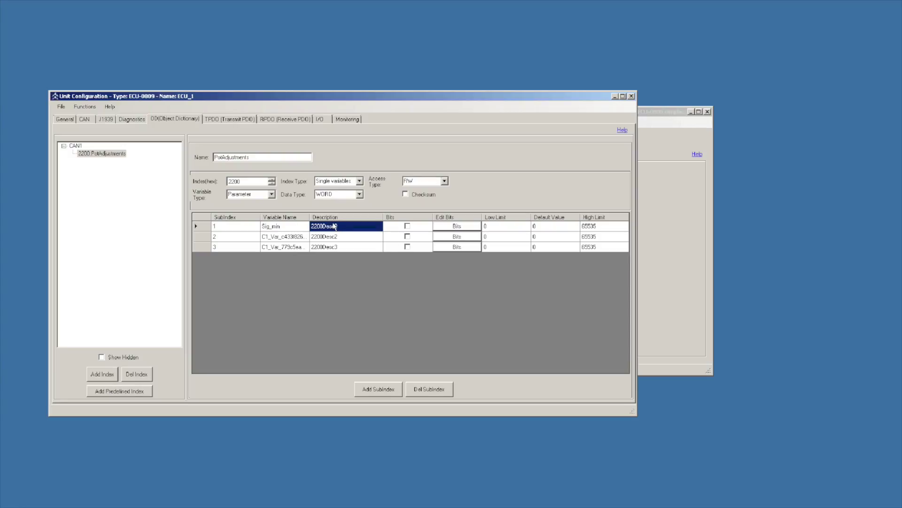
text(Pot)
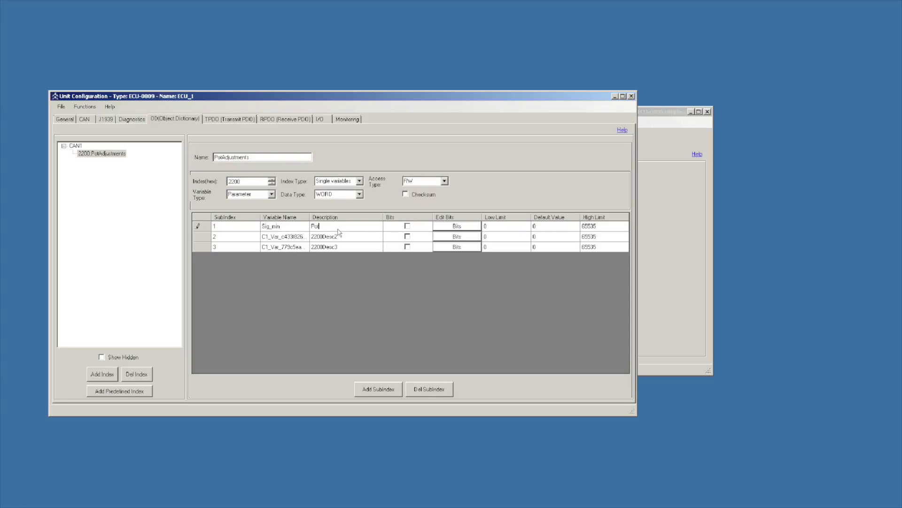
text( minimum signal)
Set the high limit of the Sig_min subindex to 1000
click(600, 227)
click(600, 227)
text(1000)
key(Tab)
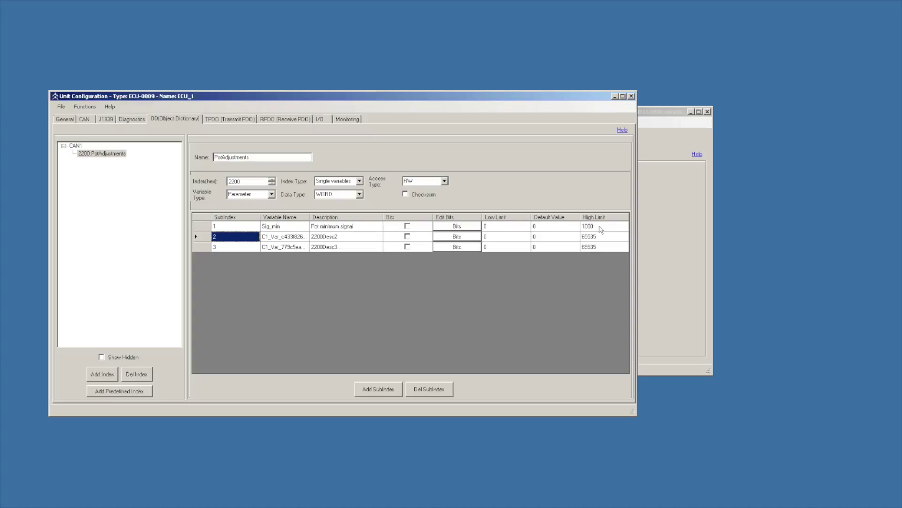
Name the variable of PotAdjustments subindex 2 "Sig_ctr"
click(282, 239)
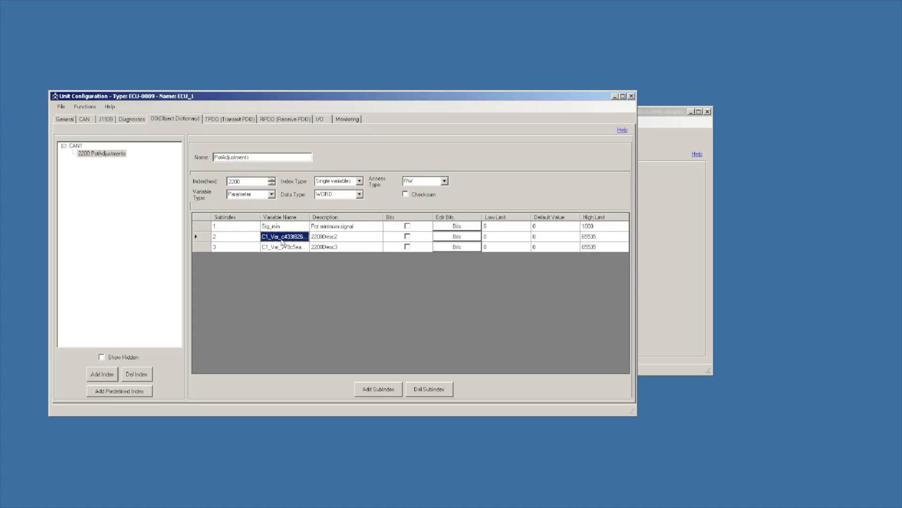
text(Sig)
text(_ctl)
text(r)
Set the description of the Sig_ctr subindex to "Pot centered signal"
click(324, 239)
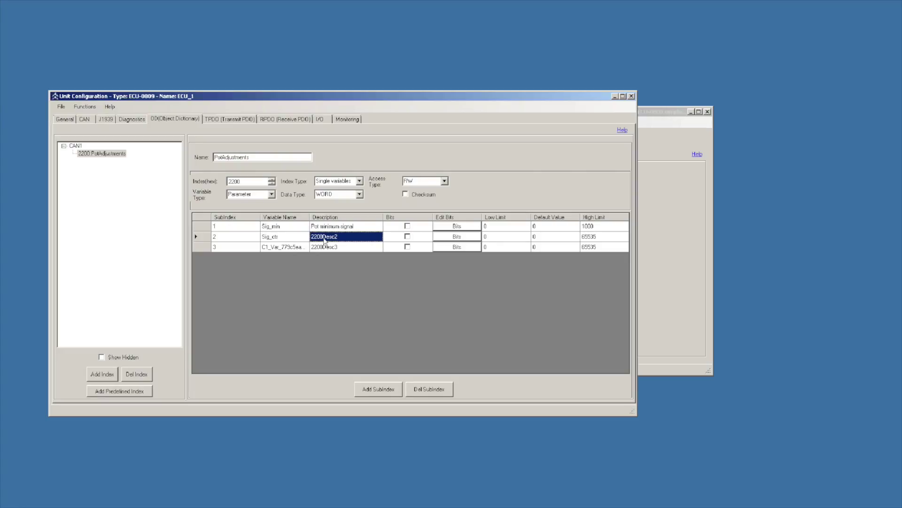
text(Pot cent)
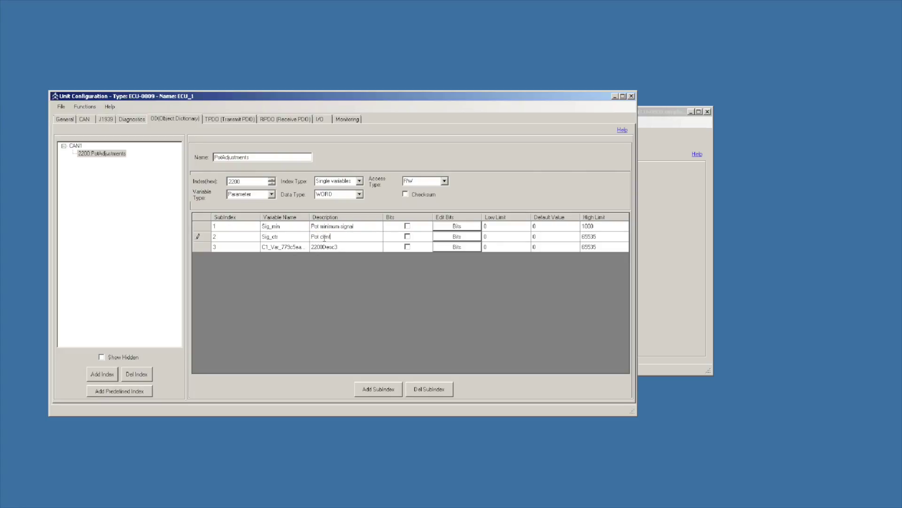
text(erened signal)
key(Left)
key(Left)
key(Left)
key(Left)
key(Left)
key(Left)
key(Left)
key(Left)
key(Left)
key(BackSpace)
key(BackSpace)
Give Sig_ctr a low limit of 2000, a default value of 2500 and a high limit of 5000
click(501, 237)
click(501, 237)
text(200)
click(542, 238)
text(2500)
click(606, 238)
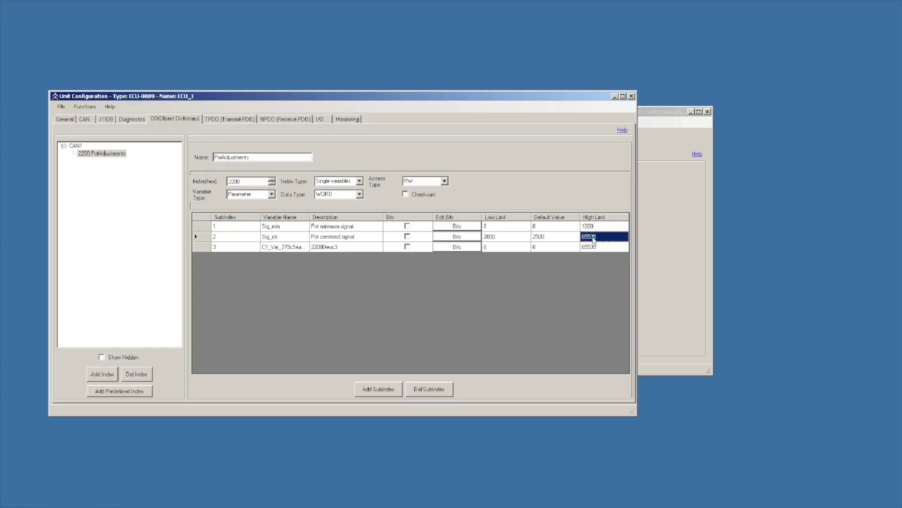
text(5000)
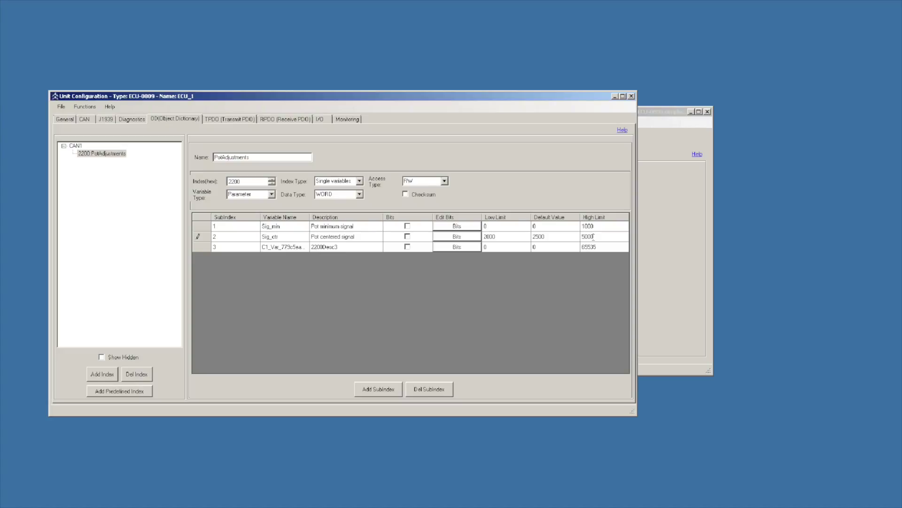
Name the variable of subindex 3 "Sig_max" and describe it as "Pot maximum signal"
click(276, 248)
click(276, 248)
text(Sig_max)
click(330, 246)
click(330, 246)
text(Pot maximum signal)
Give Sig_max a low limit of 4000, a default value of 4500 and a high limit of 5000
click(491, 248)
text(4000)
key(Tab)
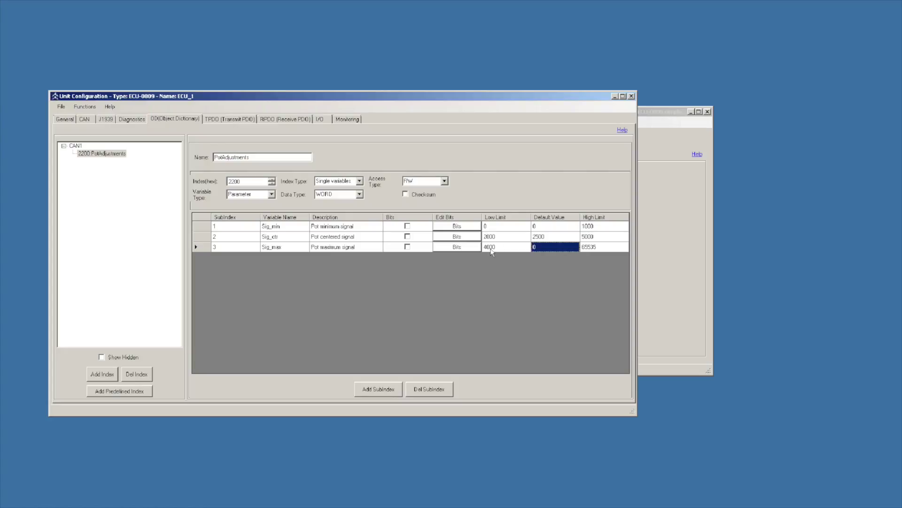
text(4500)
key(Tab)
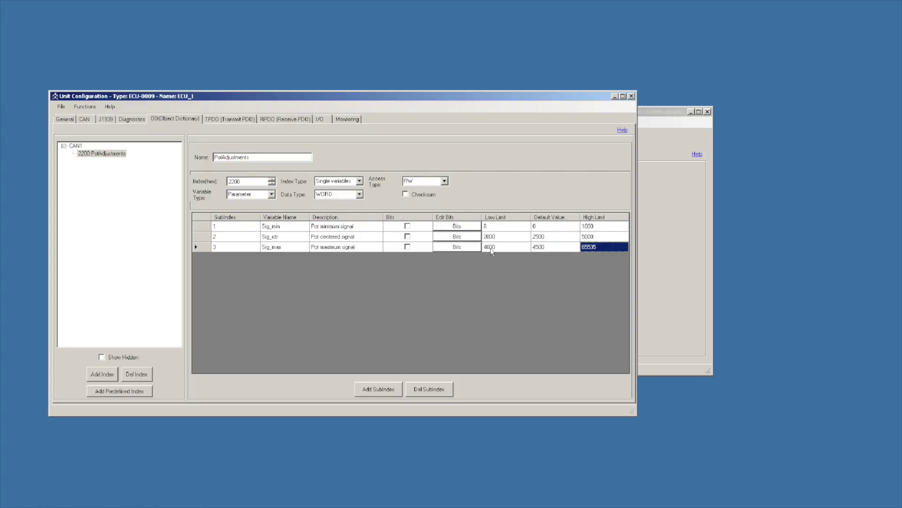
text(5000)
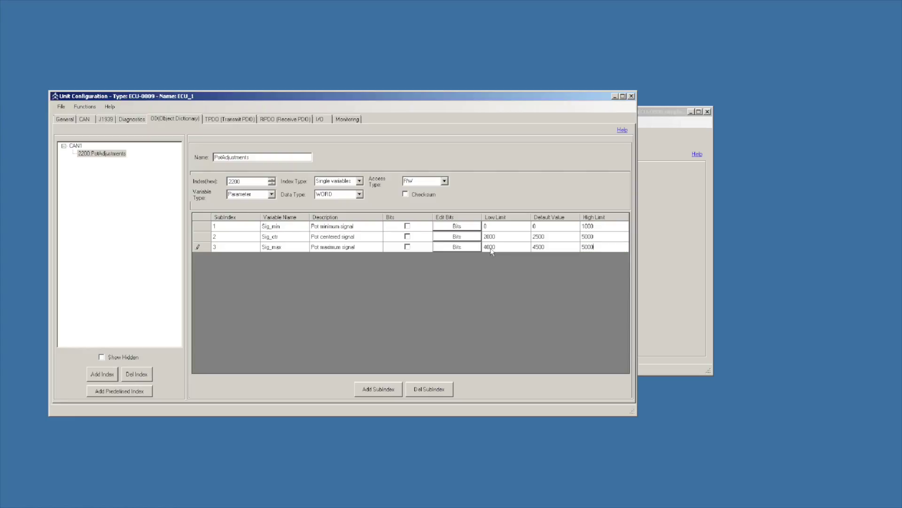
key(Tab)
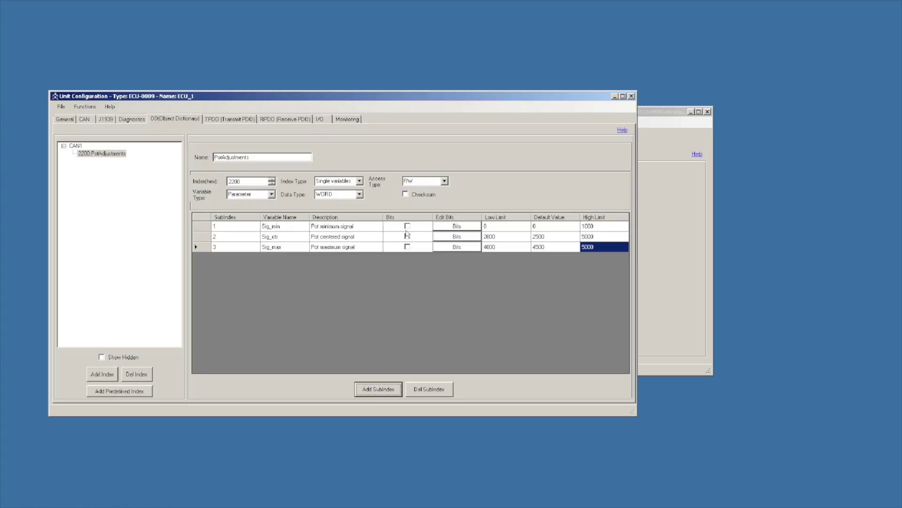
click(1, 265)
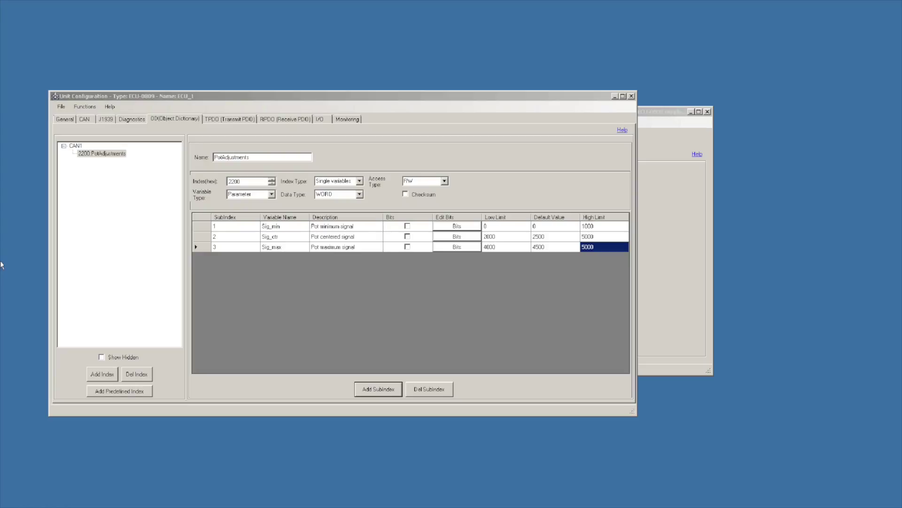
Add a new object dictionary index 2300 under CAN1 with PDO mapping turned off
click(75, 147)
click(102, 373)
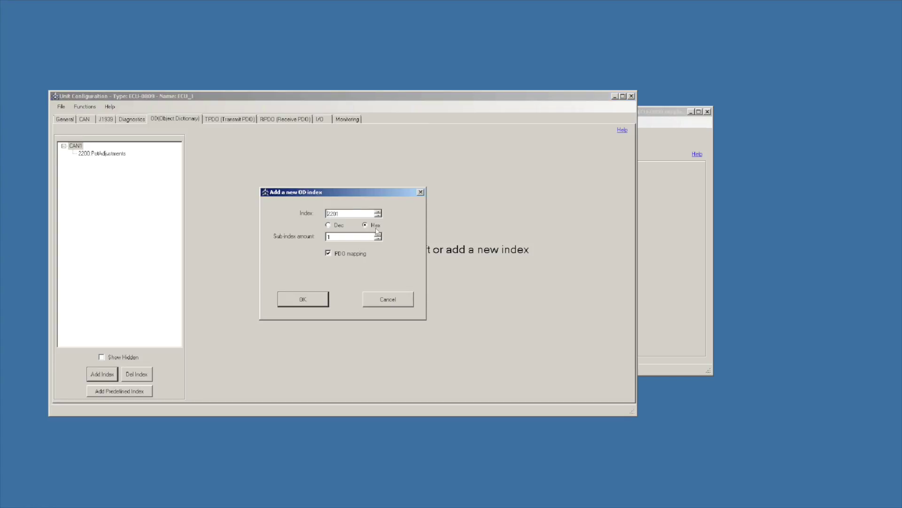
drag(338, 213, 319, 216)
text(2300)
click(327, 253)
click(302, 301)
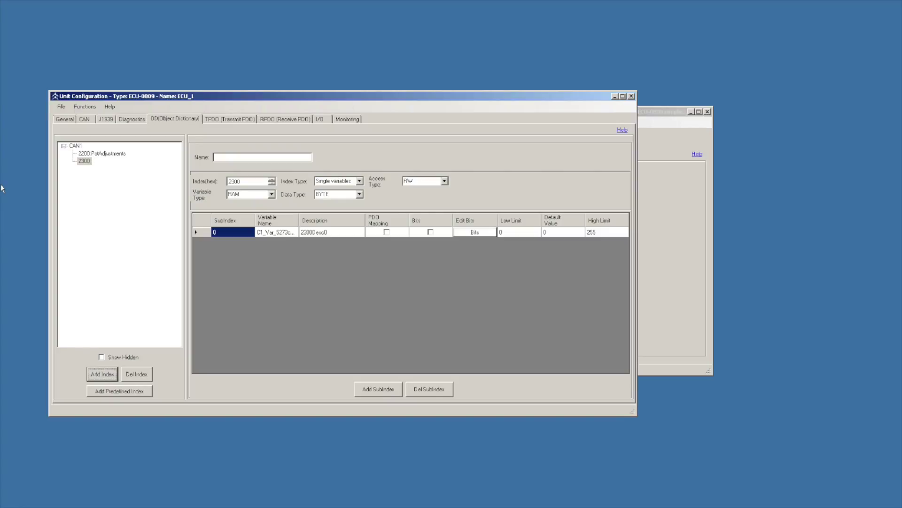
Name index 2300 "SystemMonitoring" and set its data type to WORD, adapting the minimum and maximum values to the new data type
click(222, 156)
text(System)
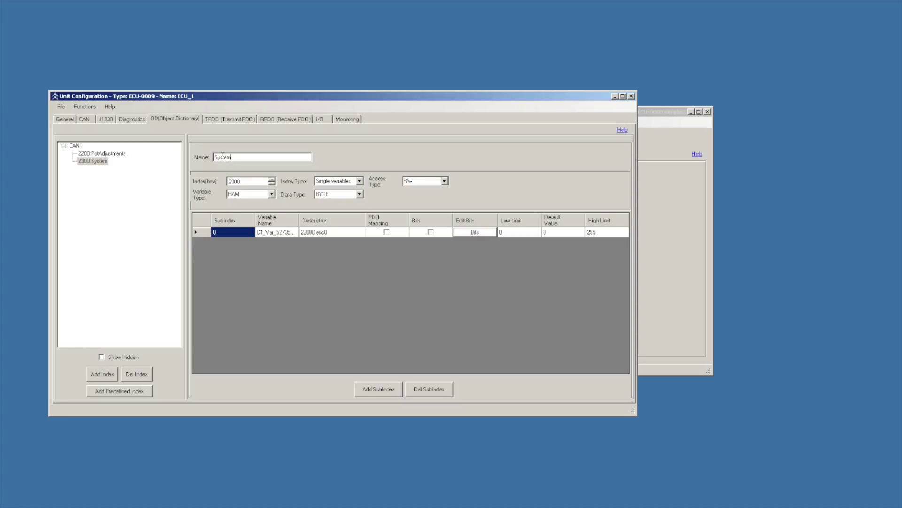
text(Monitoring)
click(359, 194)
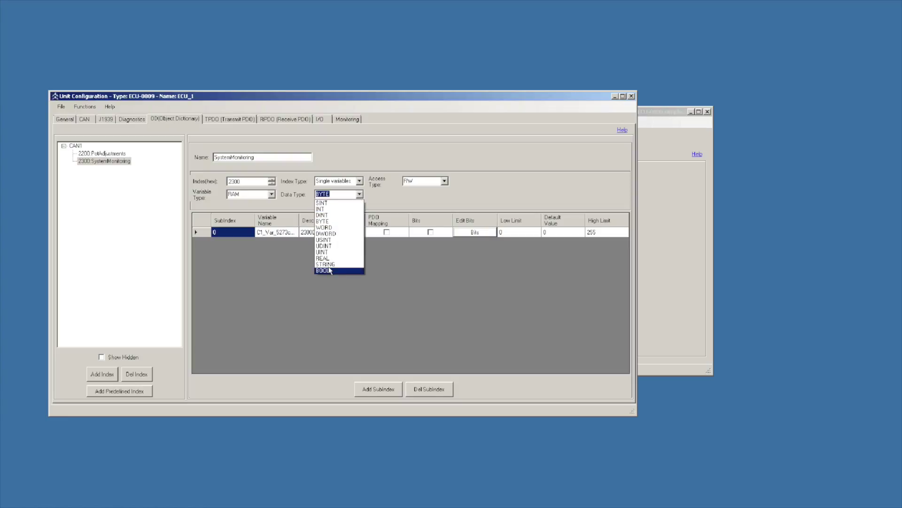
click(327, 227)
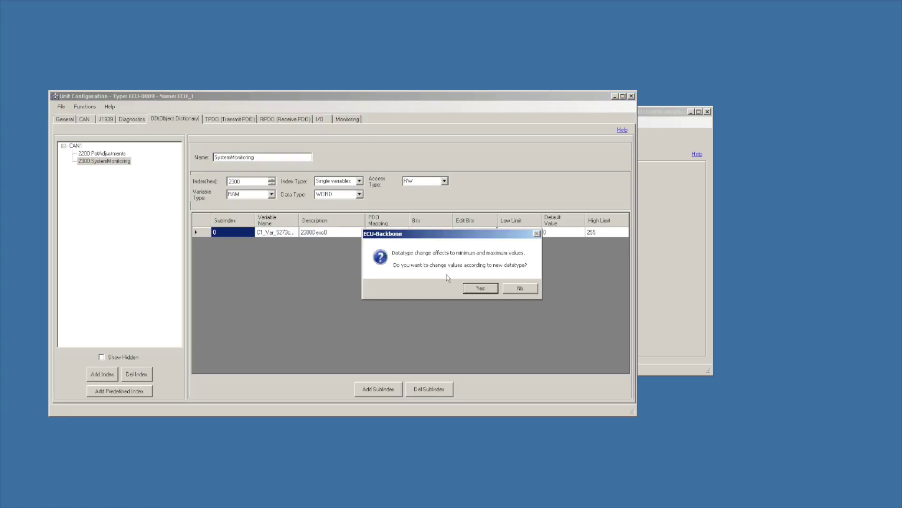
click(476, 288)
click(7, 261)
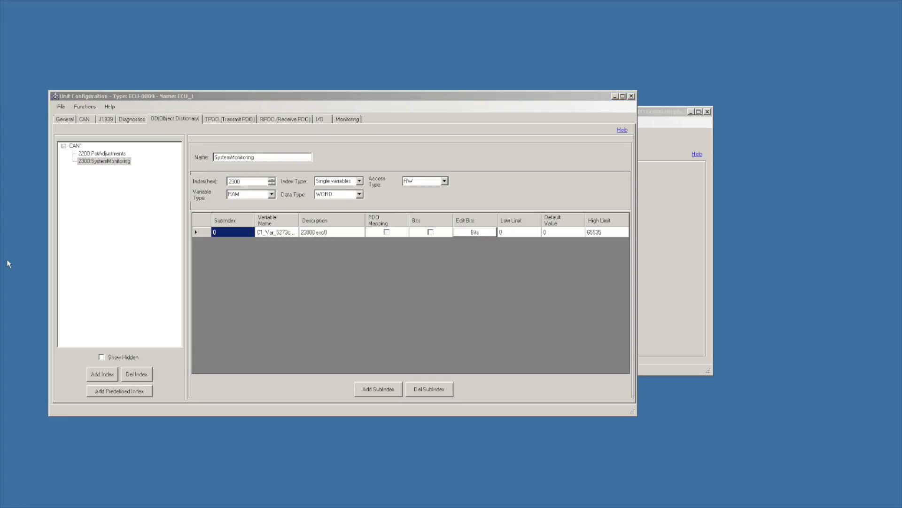
Add a second subindex to SystemMonitoring and disable its PDO mapping
click(376, 390)
click(386, 242)
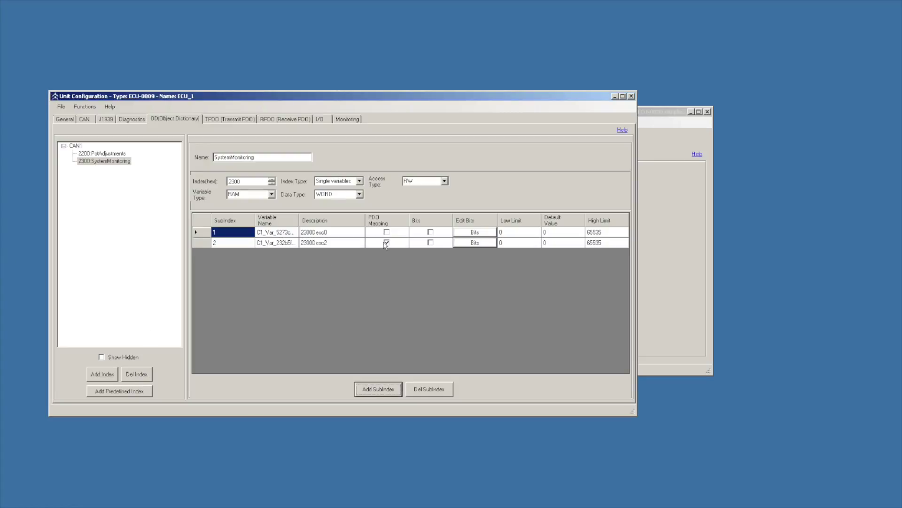
Name the variable of SystemMonitoring subindex 1 "Pot_mV" and describe it as "Voltage value of pot in milliVolts"
click(270, 233)
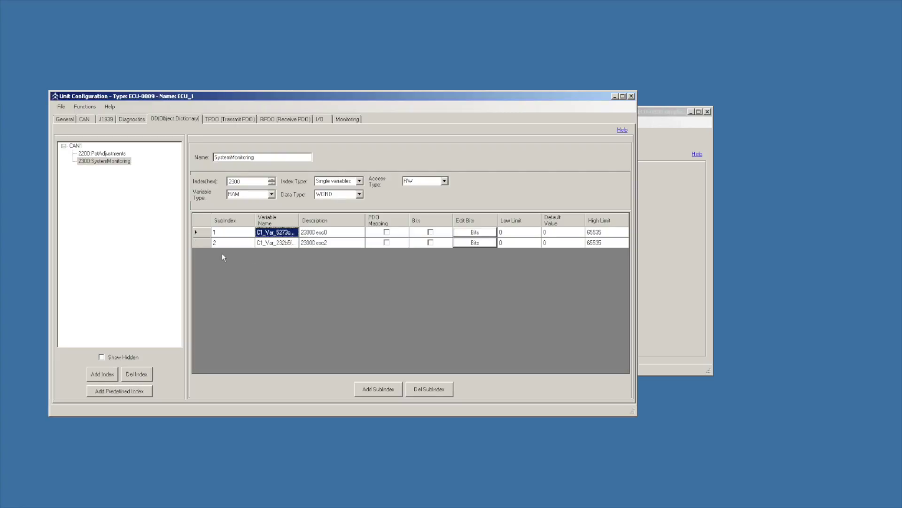
text(Pot)
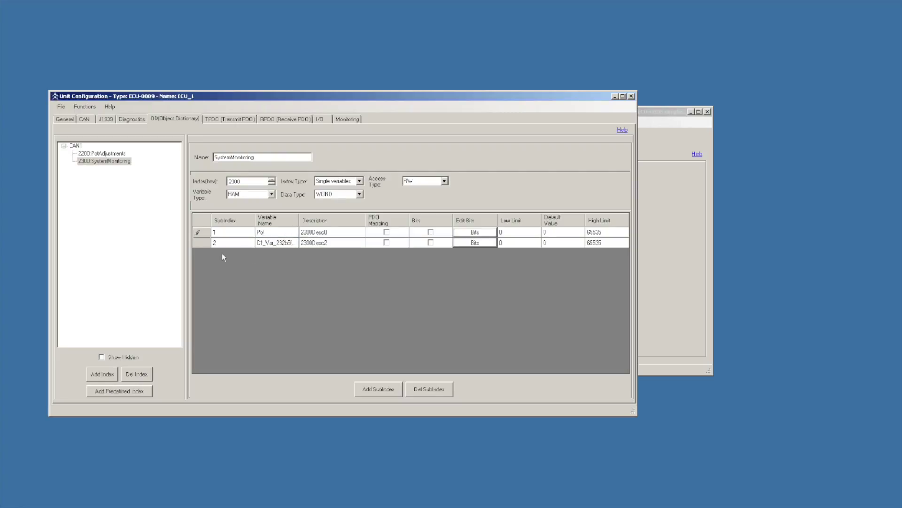
text(_mV)
click(339, 235)
click(322, 232)
key(BackSpace)
text(Voltage)
text( via)
text(alue of)
text( pot in)
text( m)
text(illiVolts)
Name the variable of SystemMonitoring subindex 2 "Curr_coil1" and describe it as "Valve#1 solenoid current (mA)"
click(269, 243)
text(Curr_coil1)
click(328, 244)
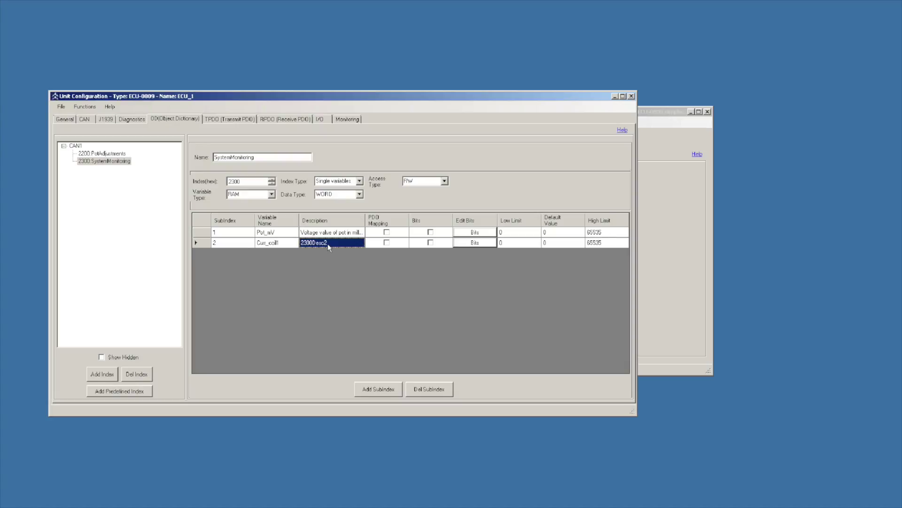
text(Valve#1 solenoid current (mA)
key(BackSpace)
key(BackSpace)
text(mA))
click(1, 301)
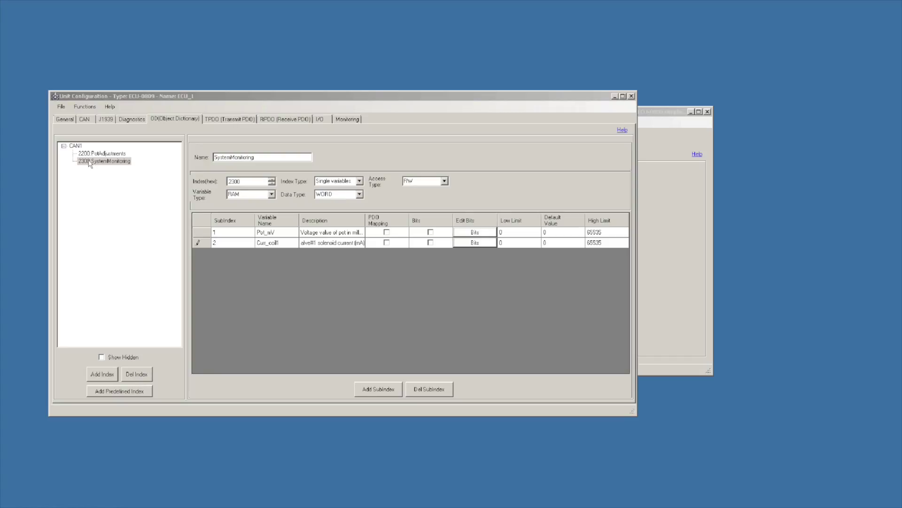
Open the unit's I/O configuration and enlarge the window's height to show more connector pins
click(322, 118)
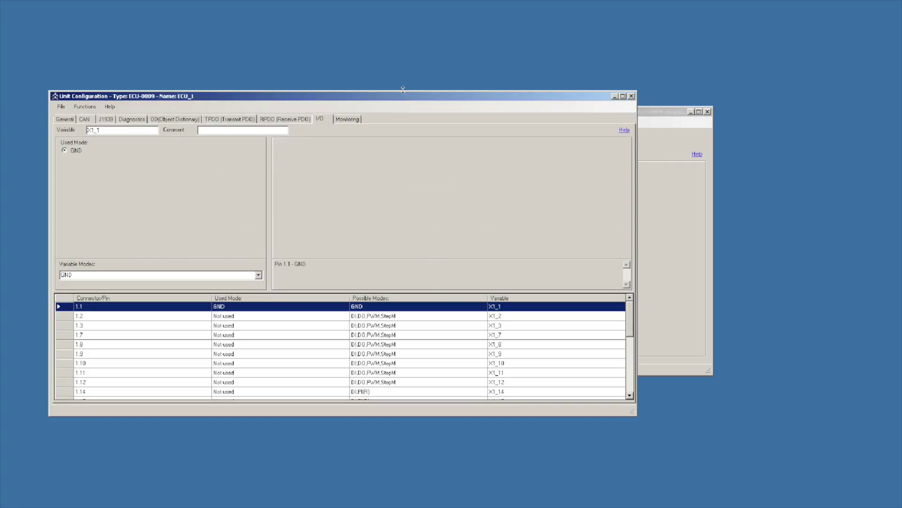
drag(403, 90, 403, 35)
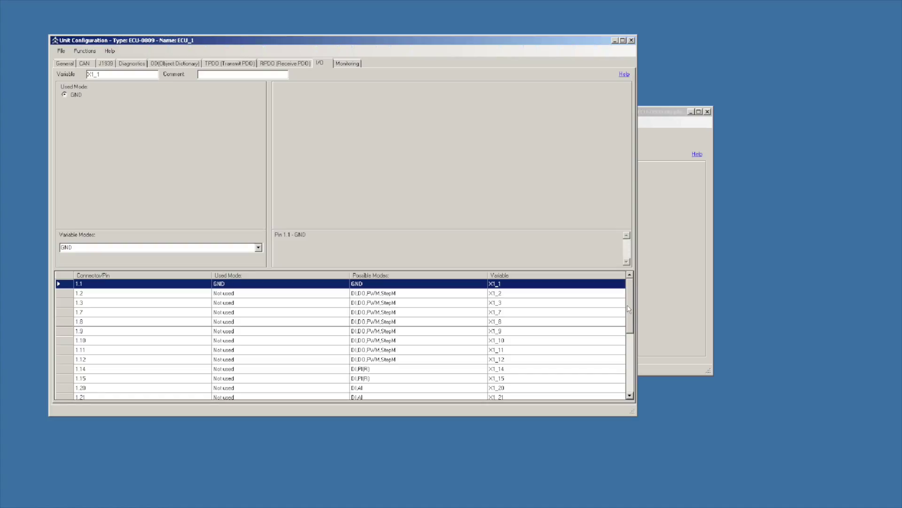
mouse_move(628, 308)
mouse_down()
mouse_move(628, 353)
mouse_move(628, 302)
mouse_up()
click(1, 244)
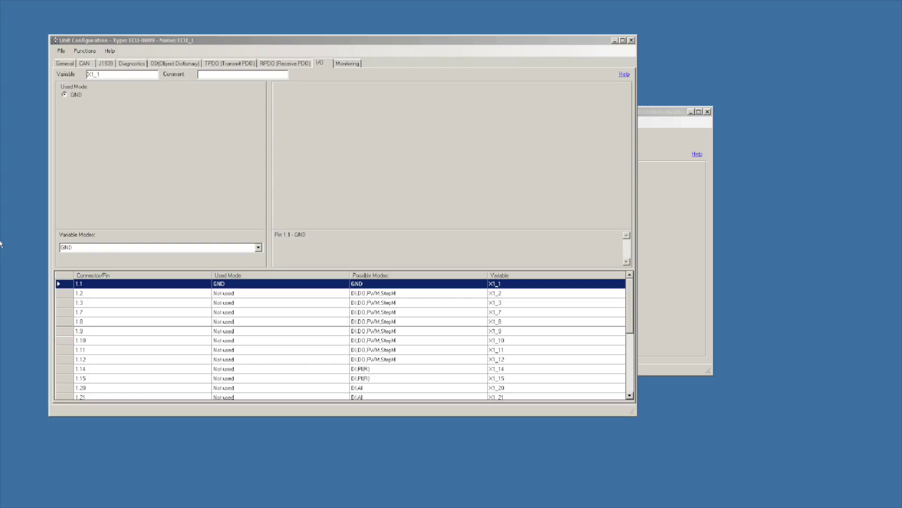
Set pin 1.12 to PWM mode and name its variable "Hydraulic_Valve"
click(124, 360)
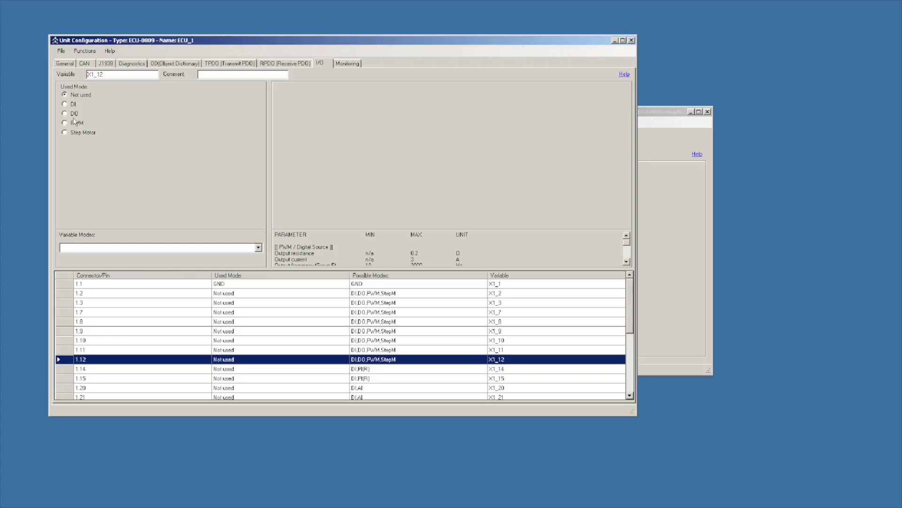
click(65, 123)
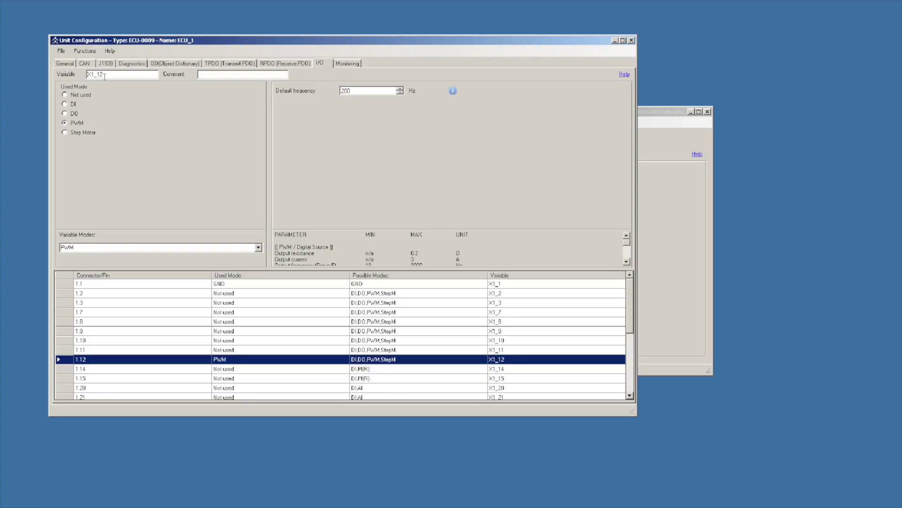
double_click(104, 76)
text(Hydarul)
key(BackSpace)
key(BackSpace)
key(BackSpace)
key(BackSpace)
text(ra)
key(BackSpace)
text(aulic_Valve)
Add the comment "PWM output to control Hydraulic Valve" to pin 1.12
click(223, 76)
text(PWM output to contro)
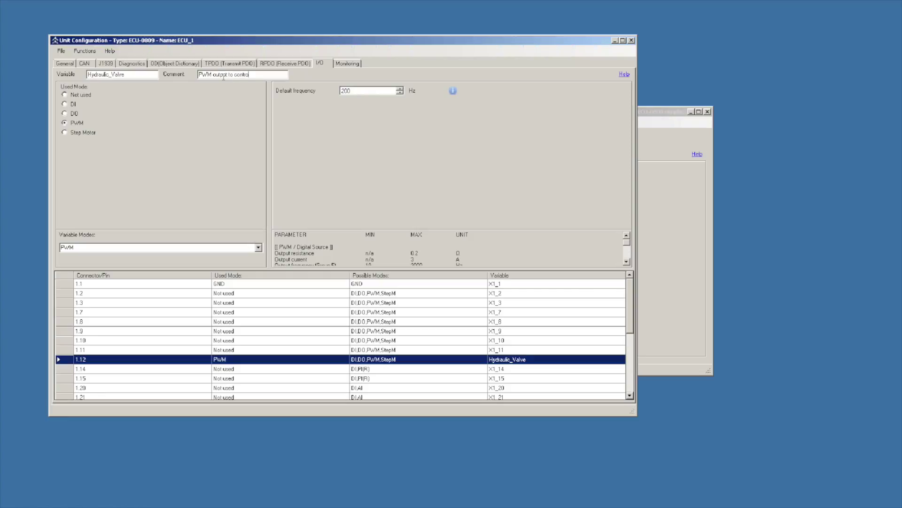
text(l Hydraulic Valve)
Set the used mode of pin 1.21 to AI
drag(630, 326, 630, 351)
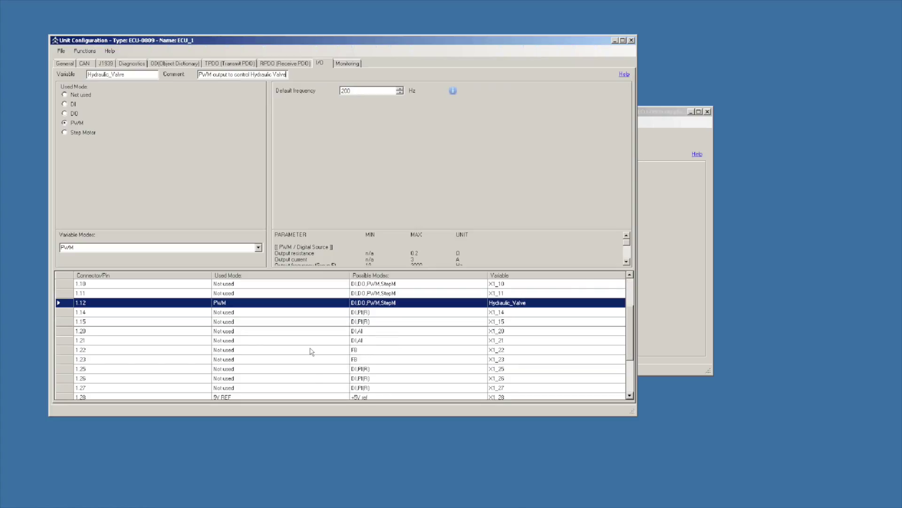
click(148, 343)
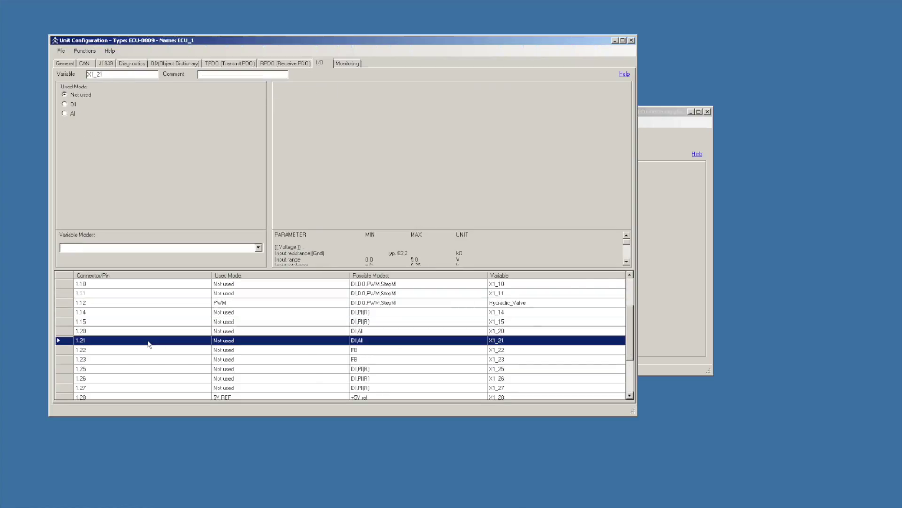
click(65, 114)
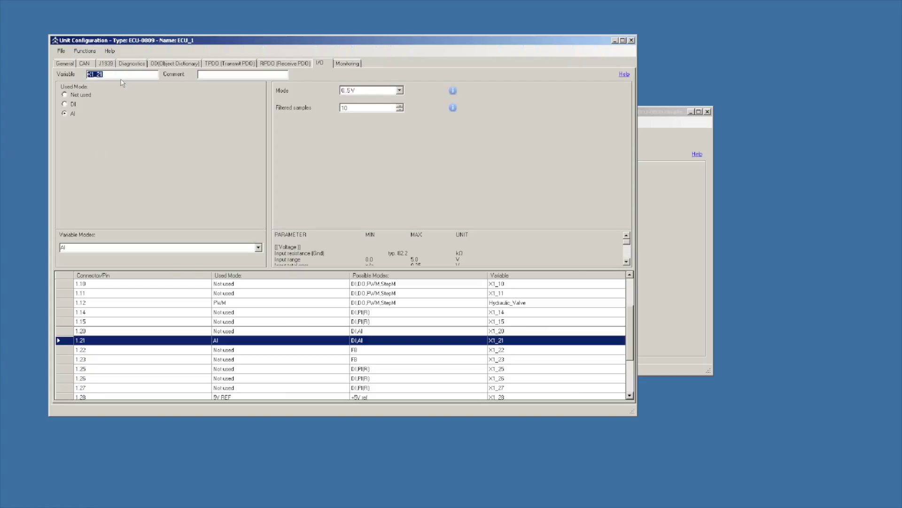
Name the variable of pin 1.21 "poteniometer" and give it the comment "input command"
text(potew)
key(BackSpace)
text(niometer)
key(Tab)
text(input command)
Set the used mode of pin 1.35 to FB
drag(627, 330, 636, 376)
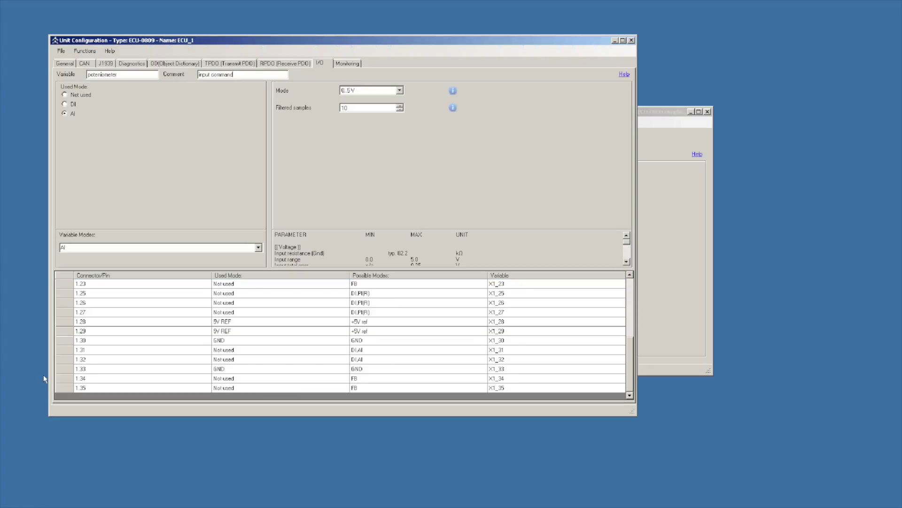
click(99, 388)
click(64, 105)
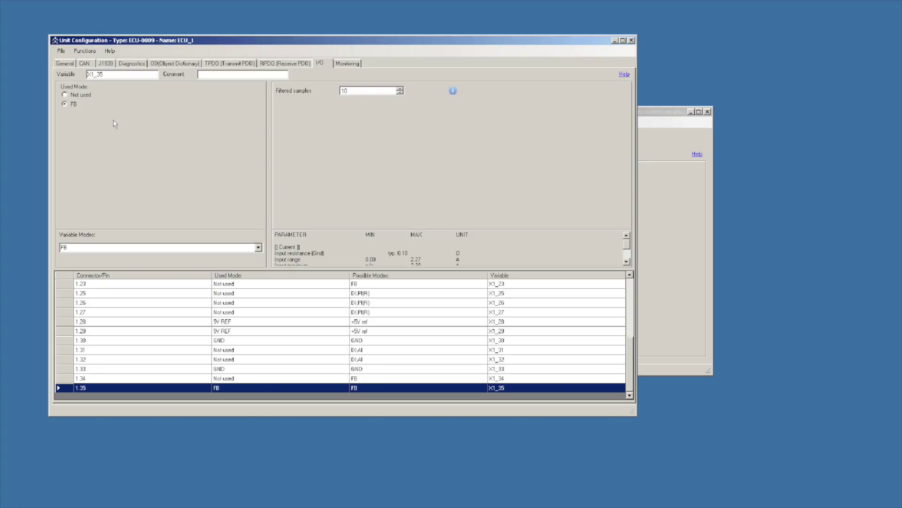
Name the variable of pin 1.35 "Hydraulic_Valve_FB" and give it the comment "return current path for Hydraulic Valve"
double_click(108, 76)
text(Hydraulic_Valve_FB)
click(216, 75)
text(return cur)
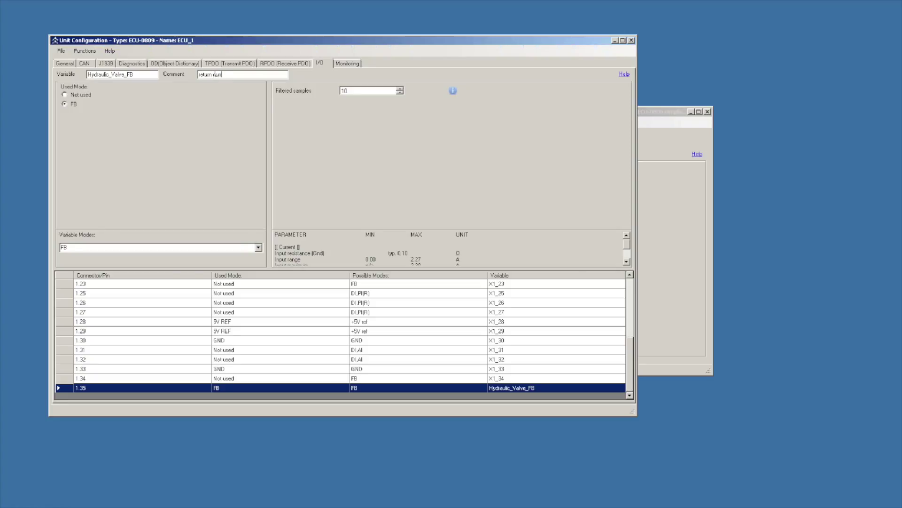
text(rent path for Hydraulic Valve)
click(13, 328)
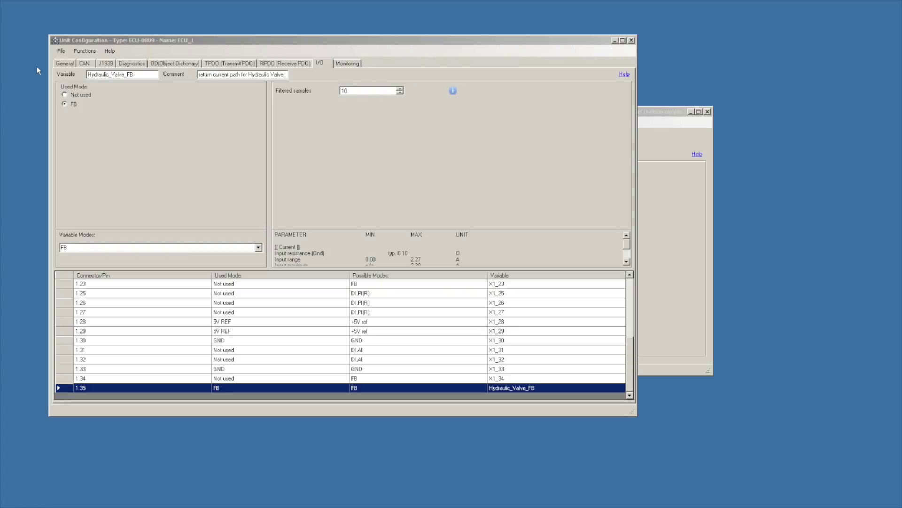
click(73, 56)
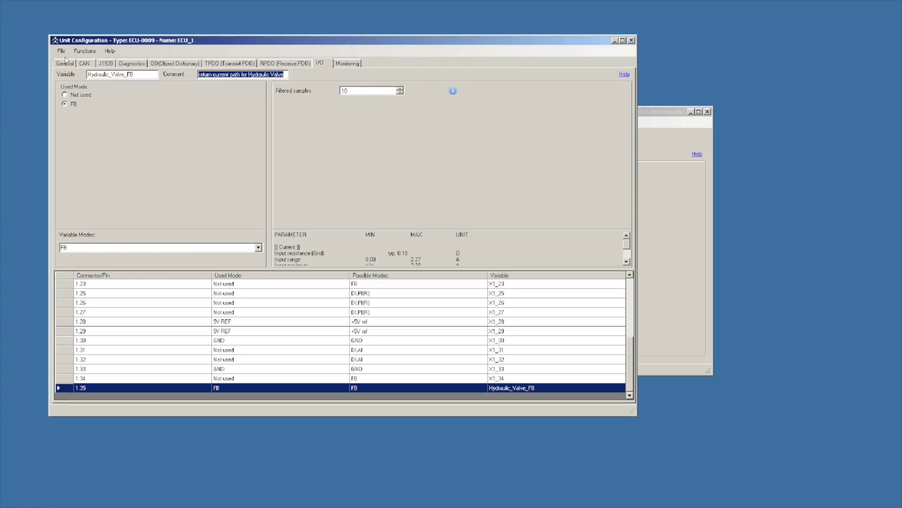
Start saving the unit configuration and browse to HF presentations, Technical help documents, Videos, ECU-0809 simple program 4_5 as the destination folder
click(61, 51)
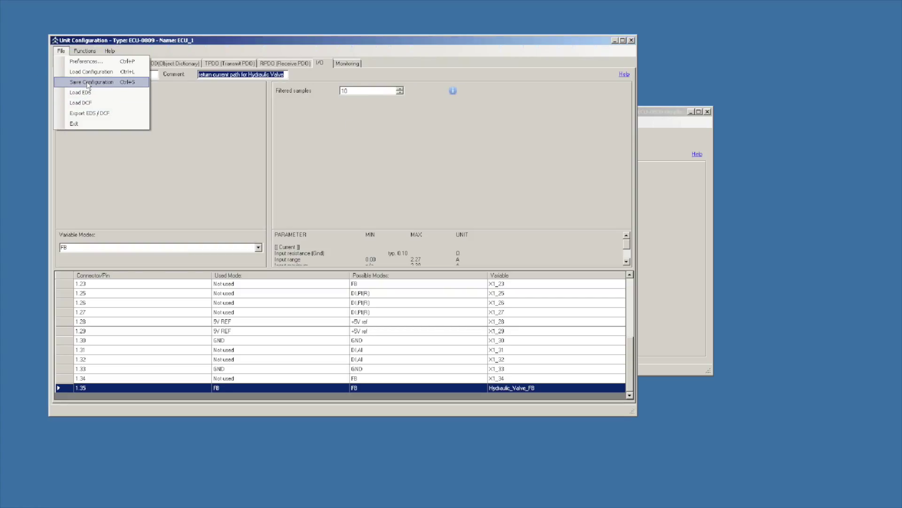
click(87, 83)
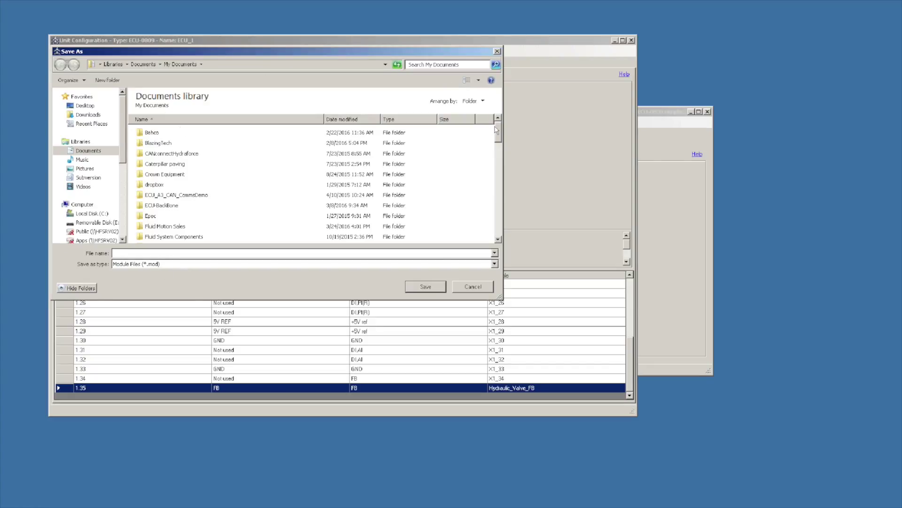
drag(498, 132, 493, 178)
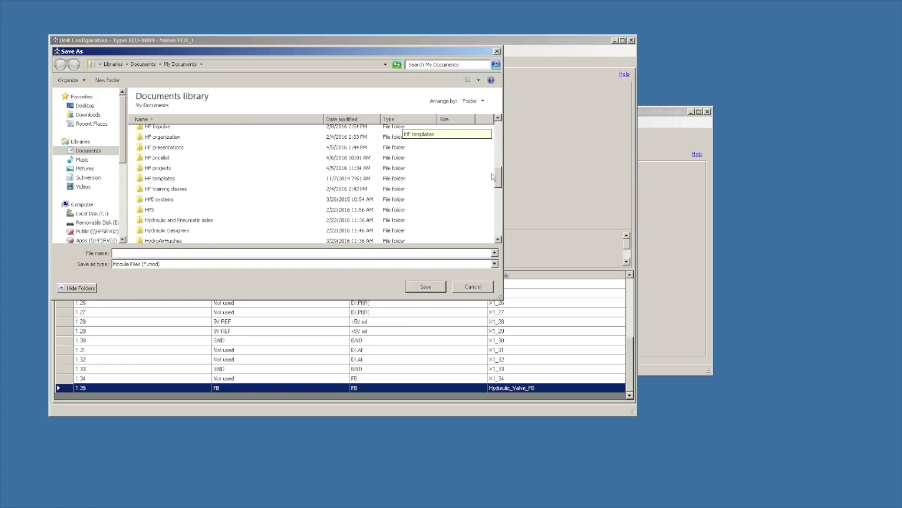
double_click(169, 147)
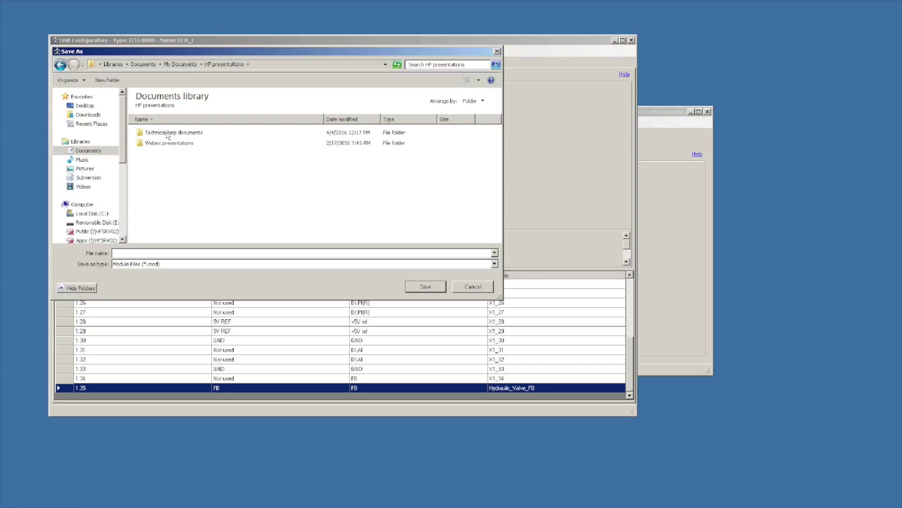
double_click(168, 133)
scroll(282, 188, down, 3)
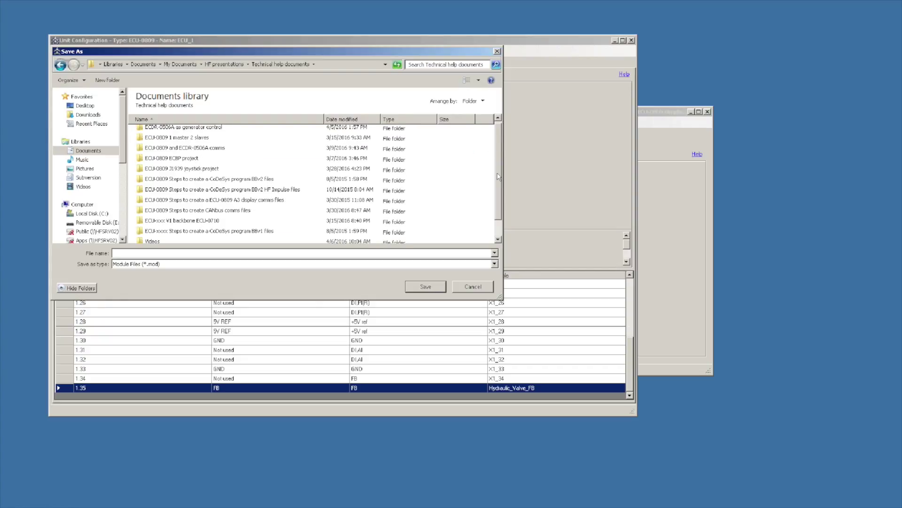
double_click(154, 239)
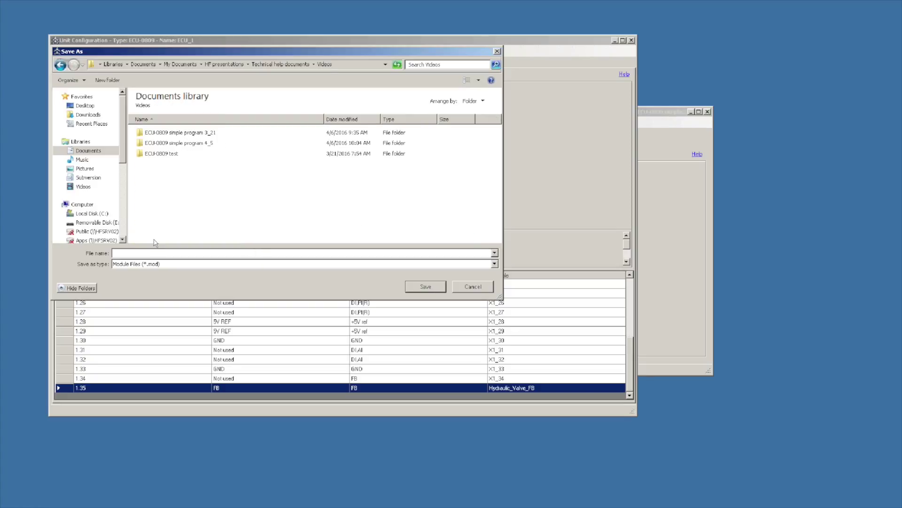
double_click(170, 142)
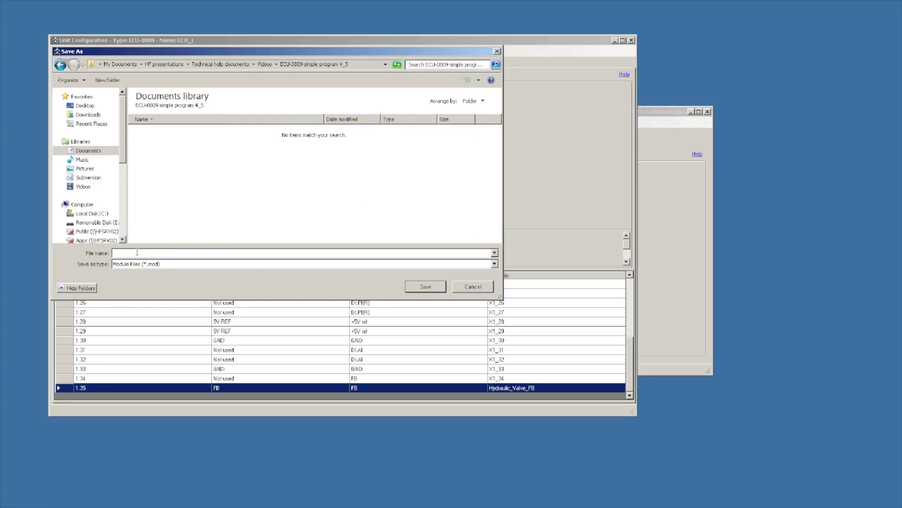
Save the unit configuration as a module file named "ECU-0809 simple program", without the .net extension
text(ECU)
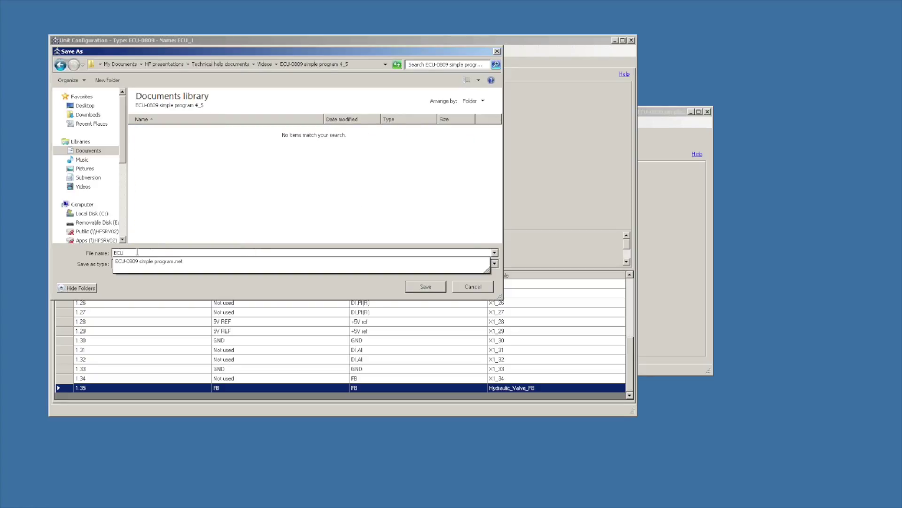
click(169, 261)
click(187, 252)
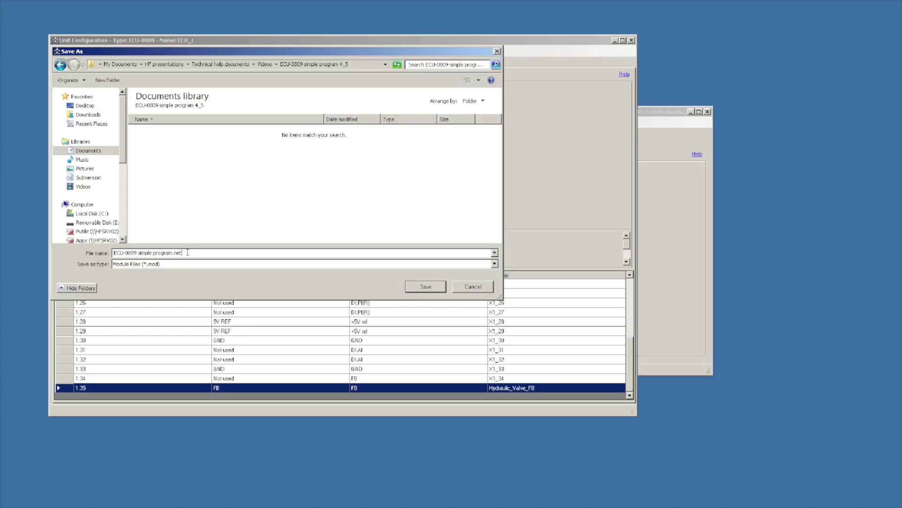
key(BackSpace)
key(BackSpace)
key(BackSpace)
key(BackSpace)
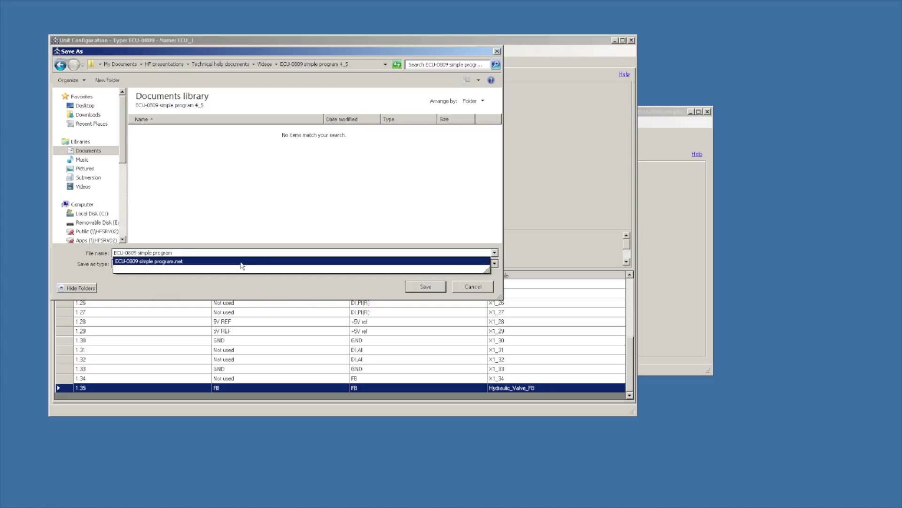
click(434, 287)
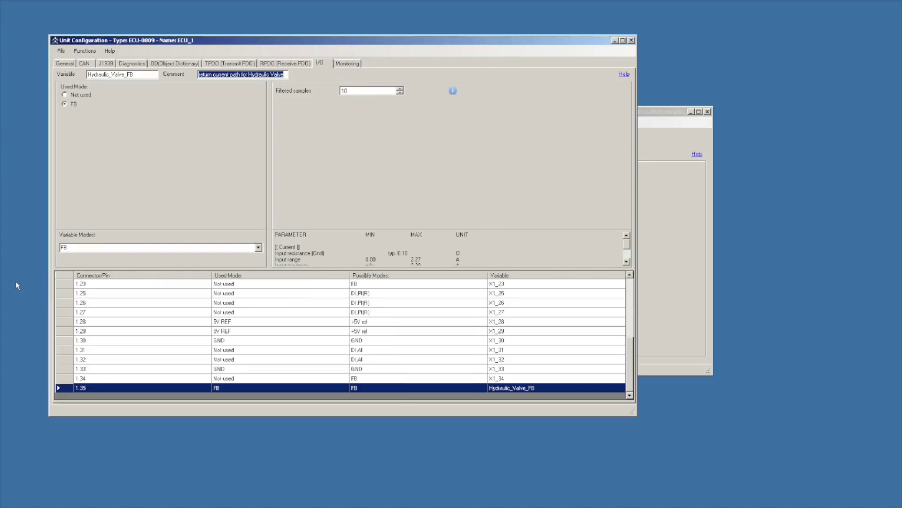
Close the unit configuration and create a CODESYS project for the control unit ECU_1
click(631, 40)
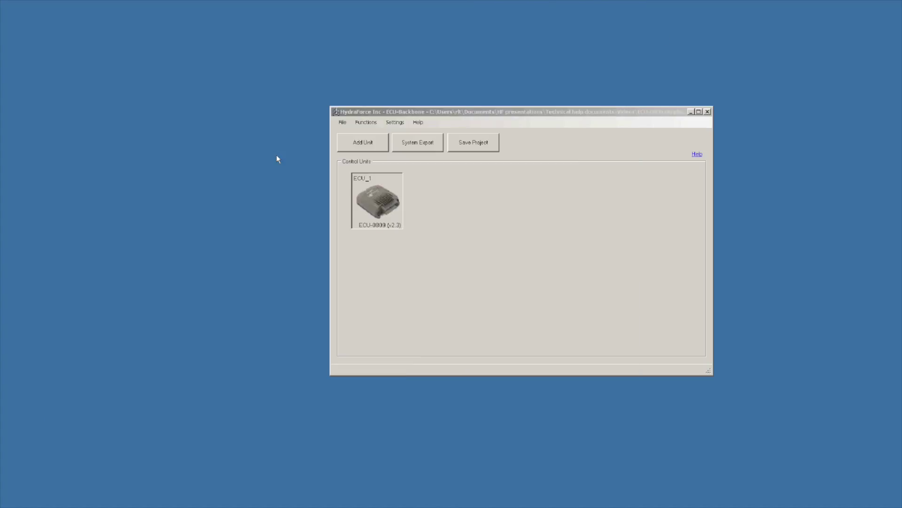
right_click(380, 201)
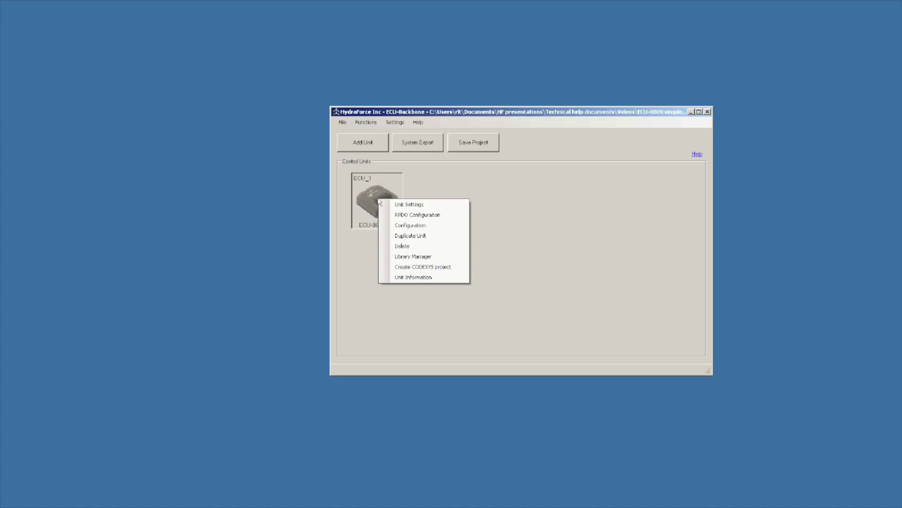
click(403, 267)
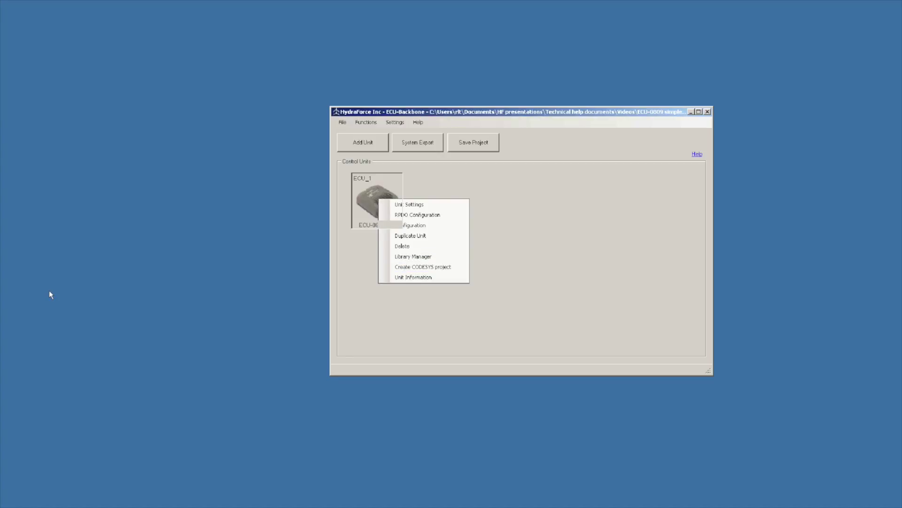